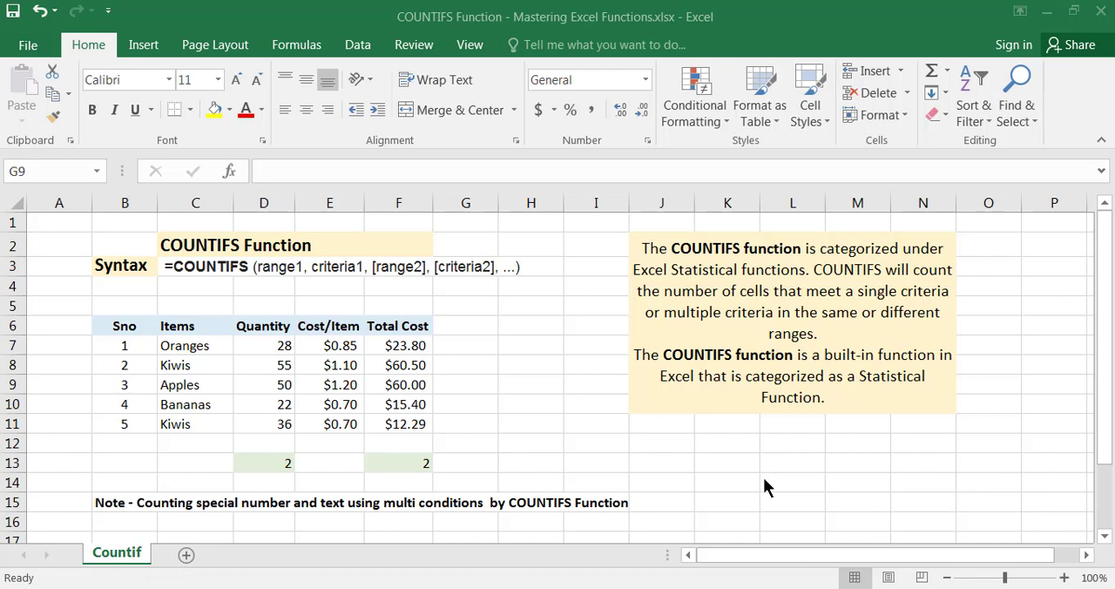
Examine the COUNTIFS syntax line in row 3, going through its range and criteria arguments
{"action": "left_click", "coordinate": [197, 271]}
{"action": "left_click", "coordinate": [197, 271]}
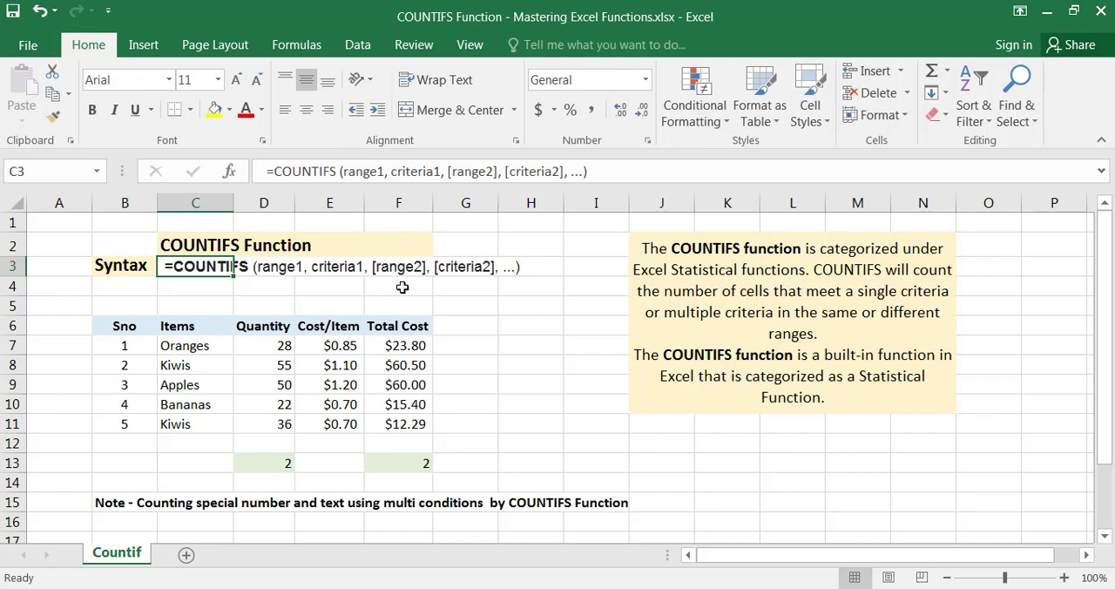
{"action": "left_click", "coordinate": [273, 269]}
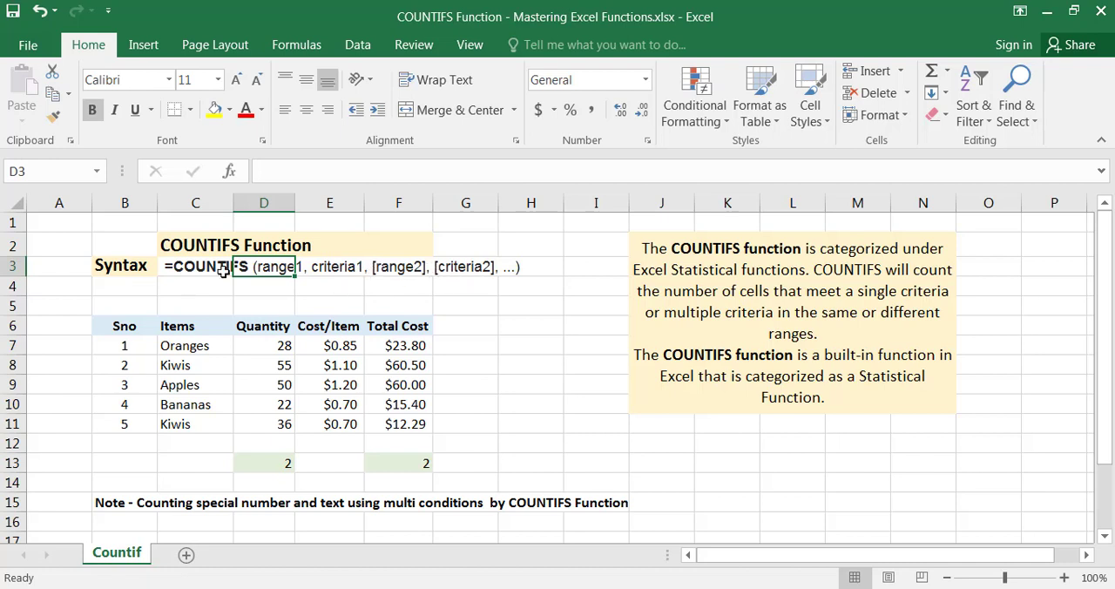
{"action": "left_click", "coordinate": [385, 266]}
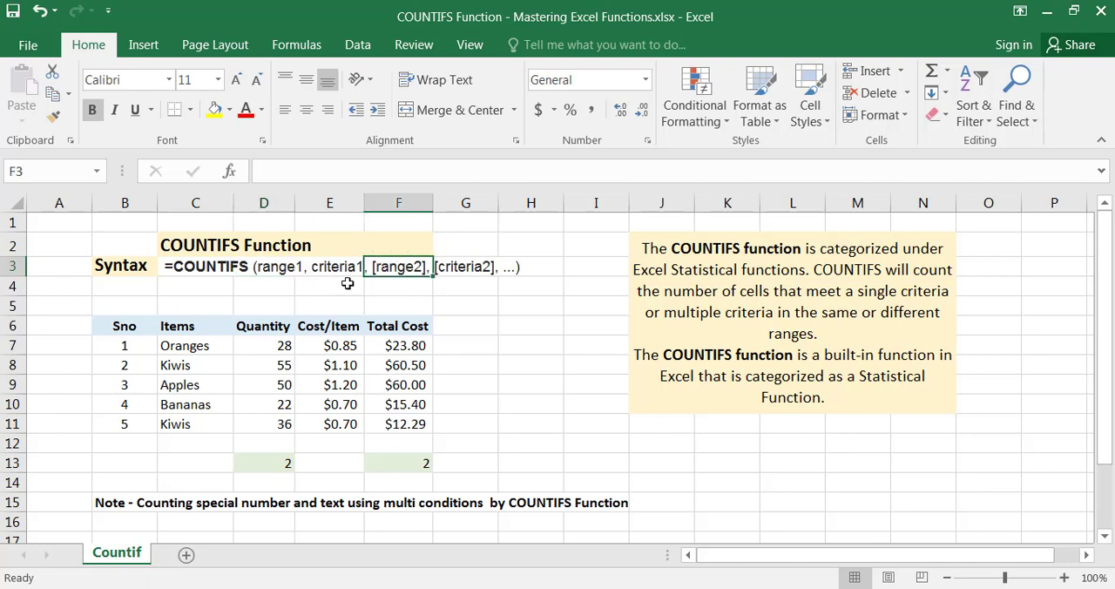
{"action": "left_click", "coordinate": [280, 271]}
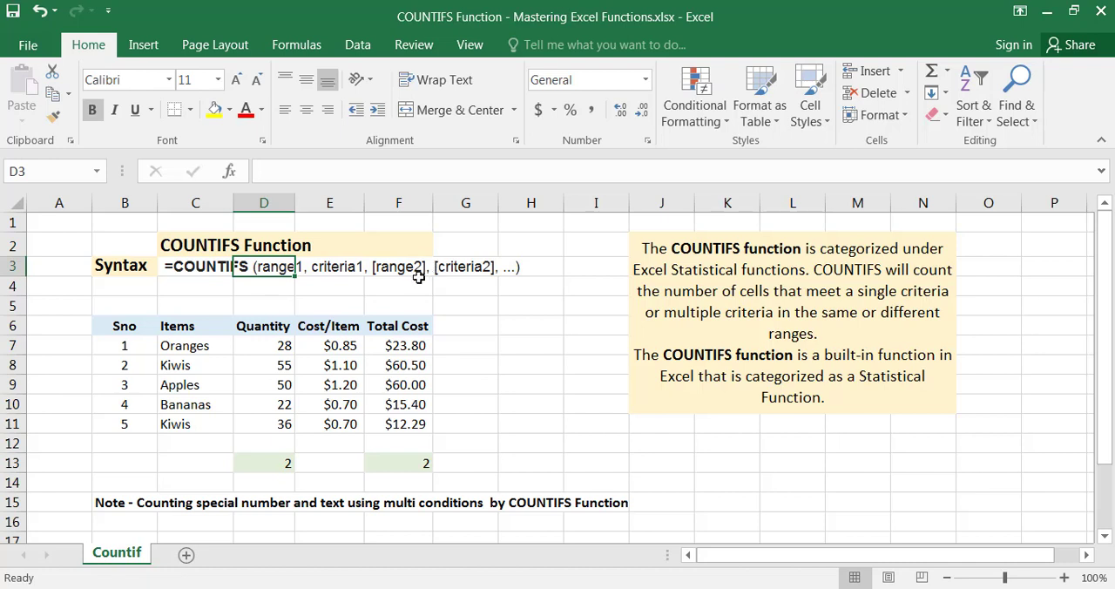
{"action": "left_click", "coordinate": [355, 264]}
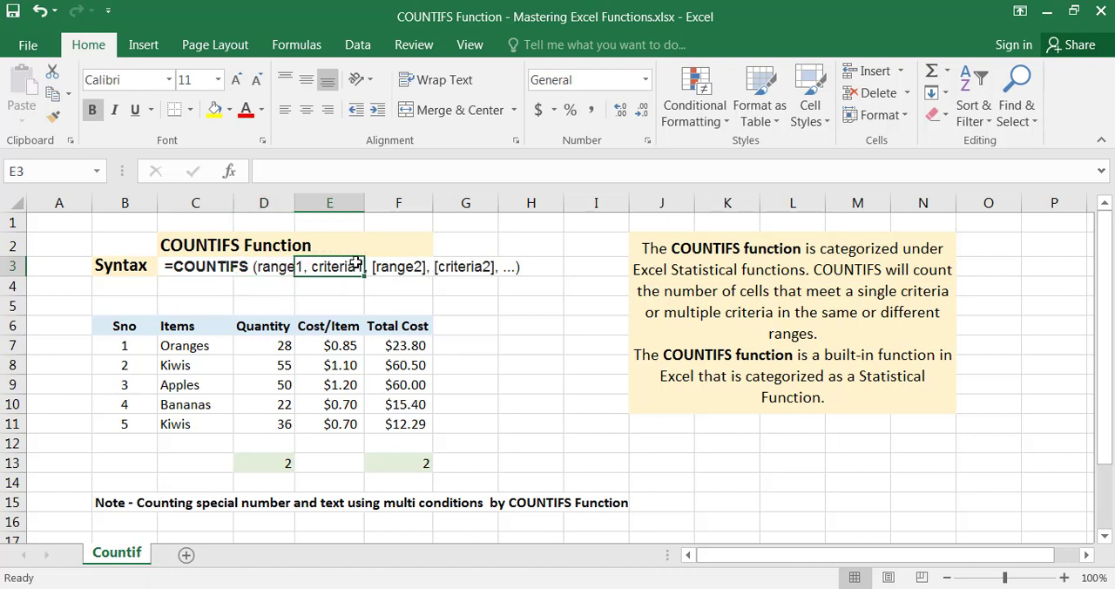
{"action": "left_click", "coordinate": [285, 268]}
{"action": "key", "text": "Right"}
{"action": "left_click", "coordinate": [469, 271]}
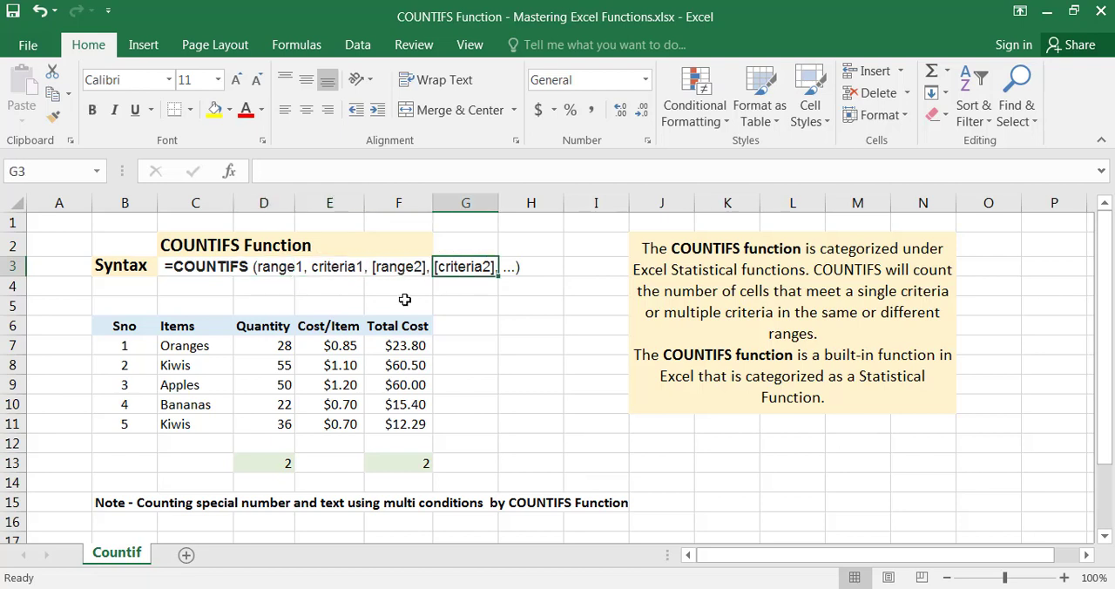
Review the Quantity, Cost/Item and Total Cost data in rows 7 to 11, the formula in F13 and the function description
{"action": "left_click_drag", "start_coordinate": [283, 346], "coordinate": [283, 421]}
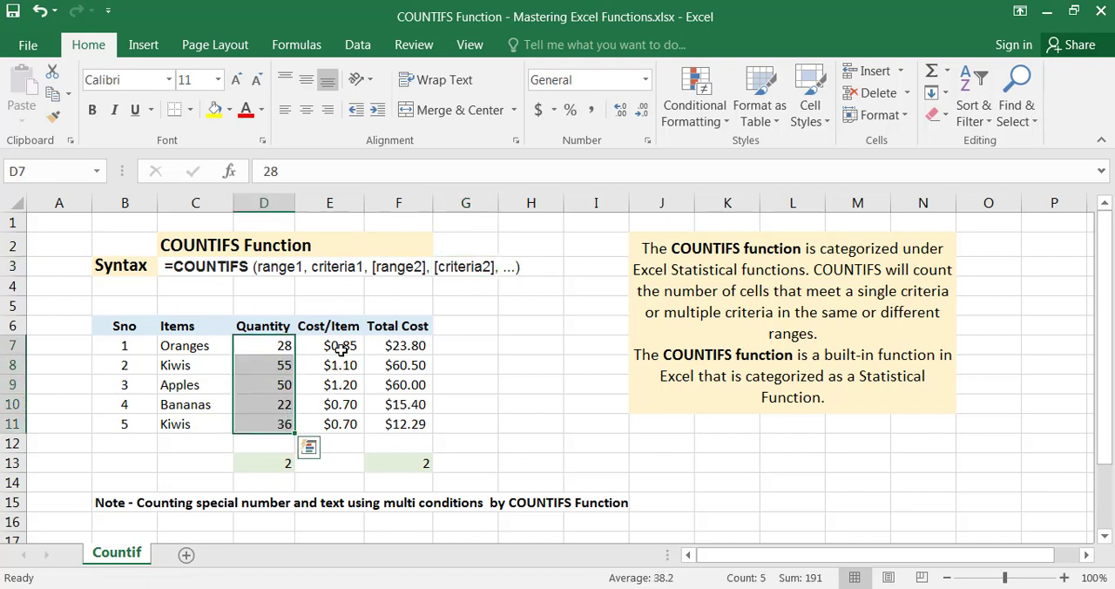
{"action": "left_click_drag", "start_coordinate": [340, 346], "coordinate": [325, 424]}
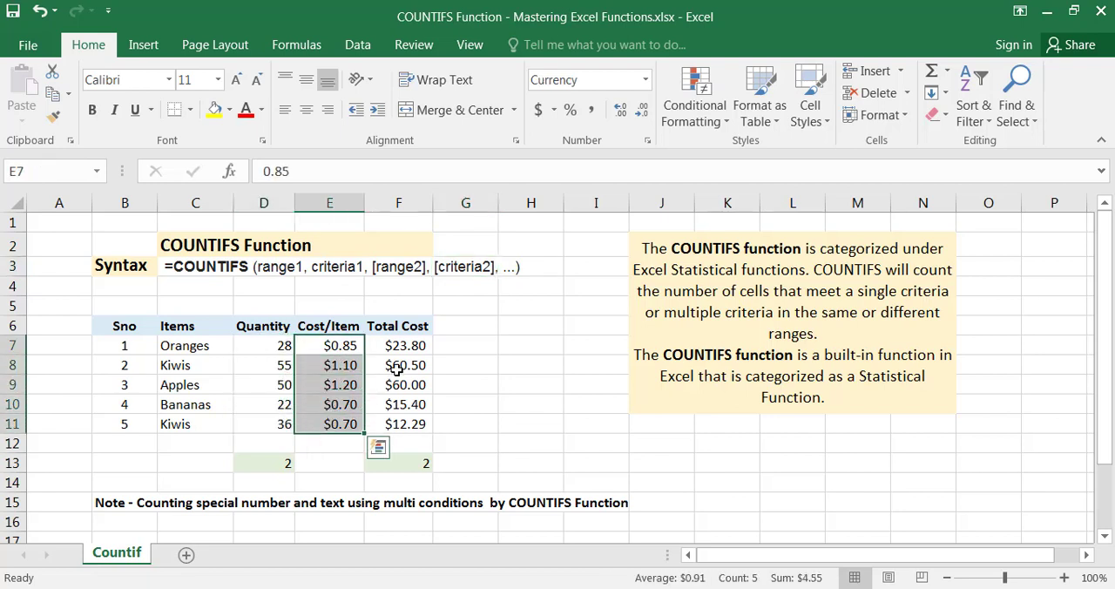
{"action": "left_click_drag", "start_coordinate": [403, 346], "coordinate": [393, 418]}
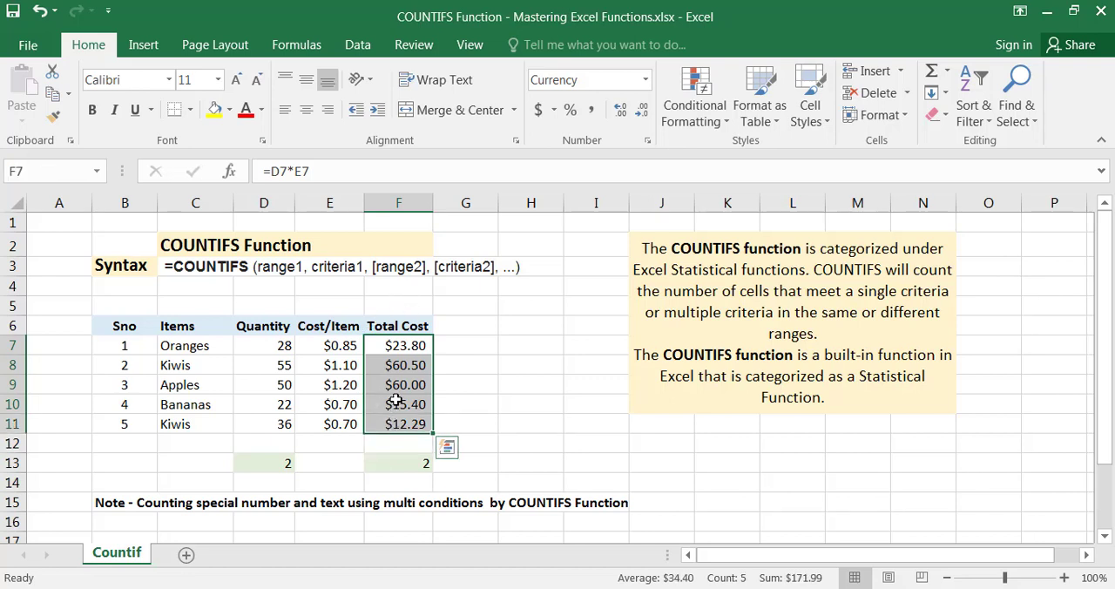
{"action": "left_click", "coordinate": [401, 462]}
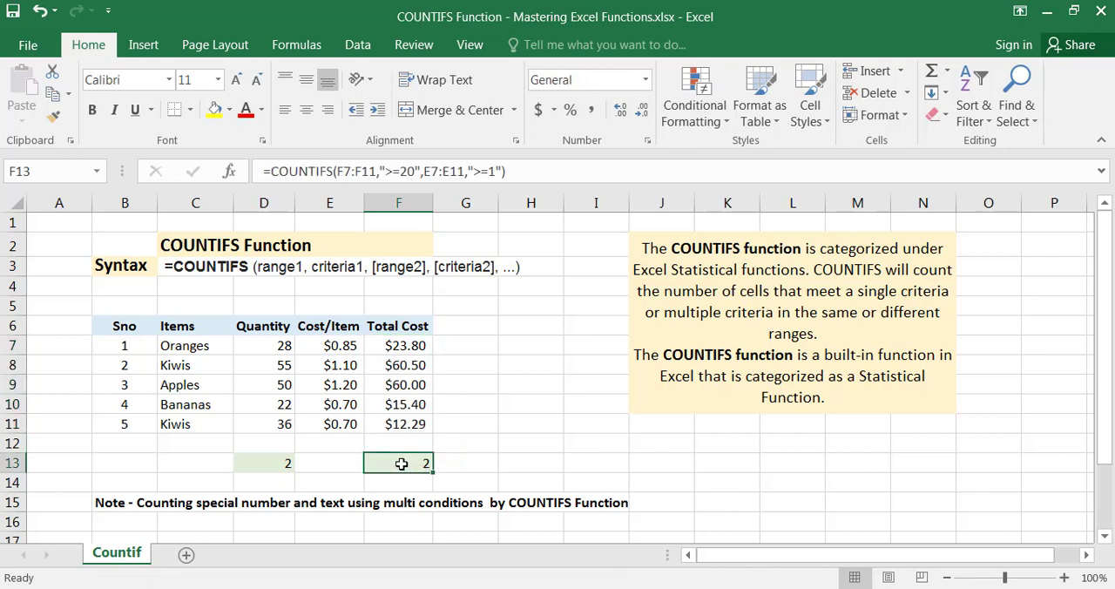
{"action": "left_click", "coordinate": [687, 243]}
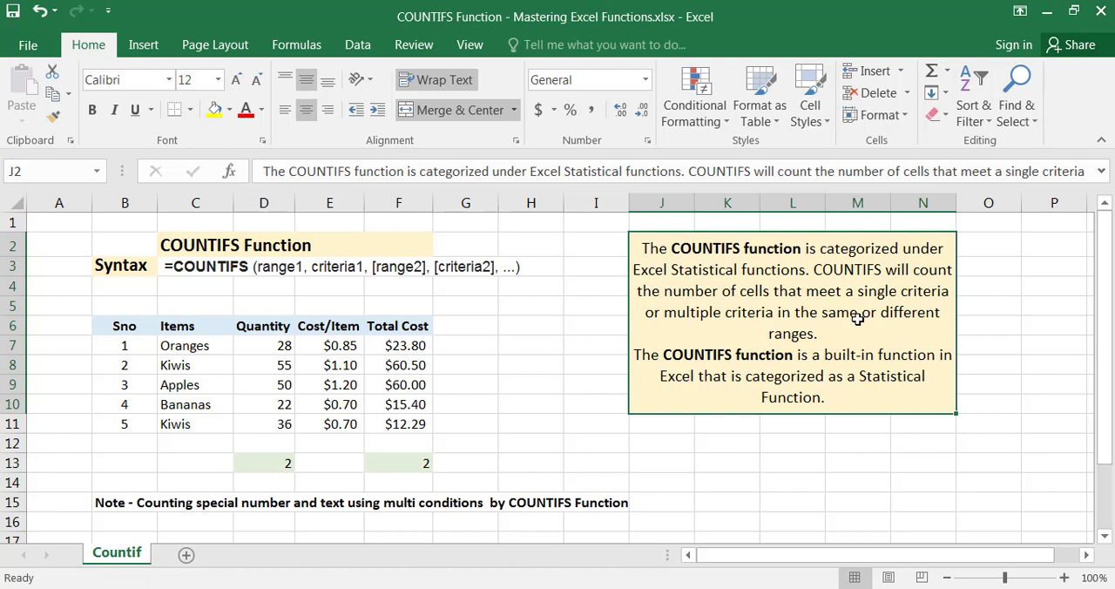
Examine each range and criterion of the COUNTIFS formula in F13, leaving the formula as it is
{"action": "left_click", "coordinate": [408, 461]}
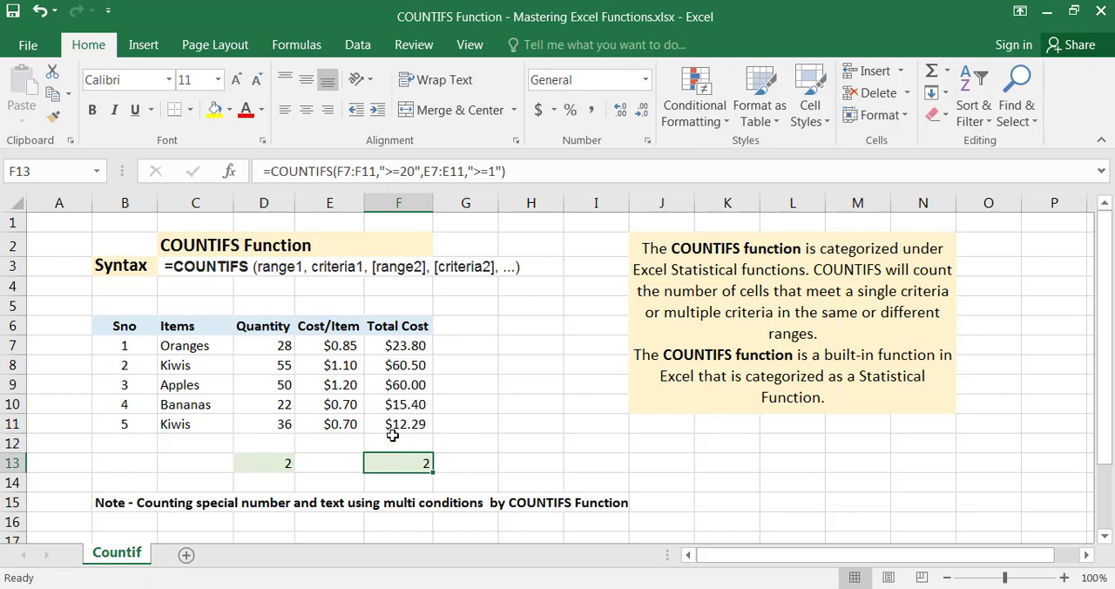
{"action": "left_click", "coordinate": [331, 167]}
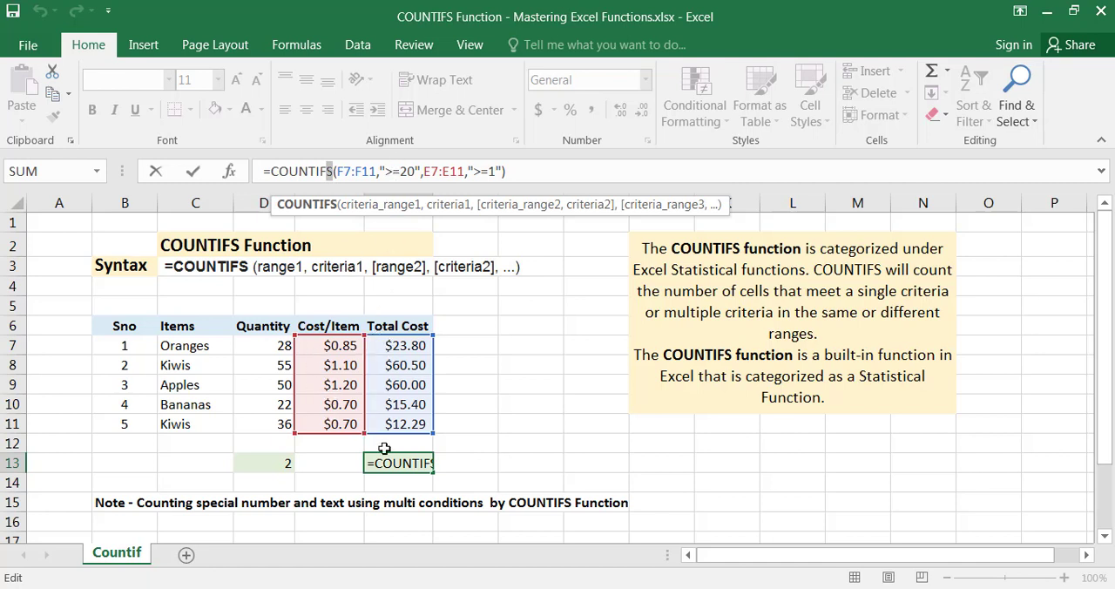
{"action": "left_click", "coordinate": [338, 171]}
{"action": "left_click_drag", "start_coordinate": [337, 170], "coordinate": [376, 171]}
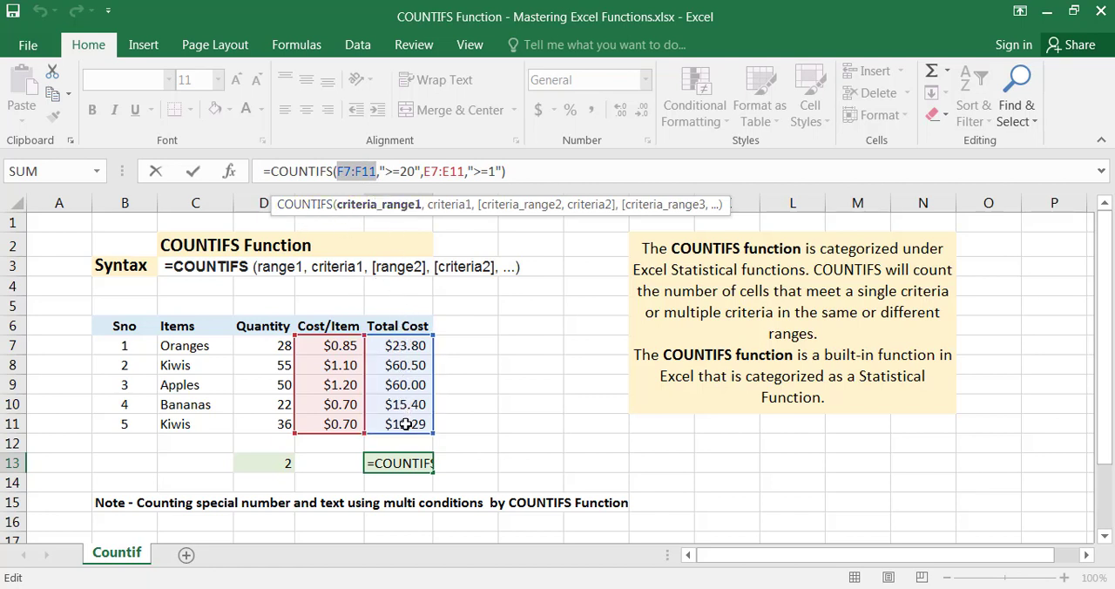
{"action": "left_click", "coordinate": [380, 171]}
{"action": "left_click_drag", "start_coordinate": [380, 171], "coordinate": [422, 171]}
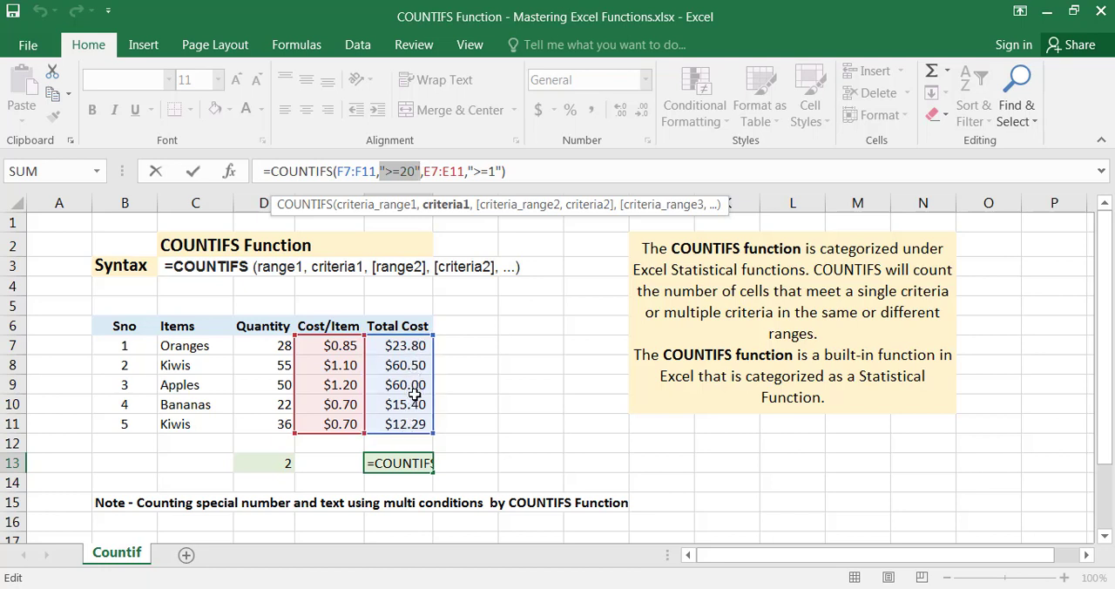
{"action": "left_click", "coordinate": [425, 172]}
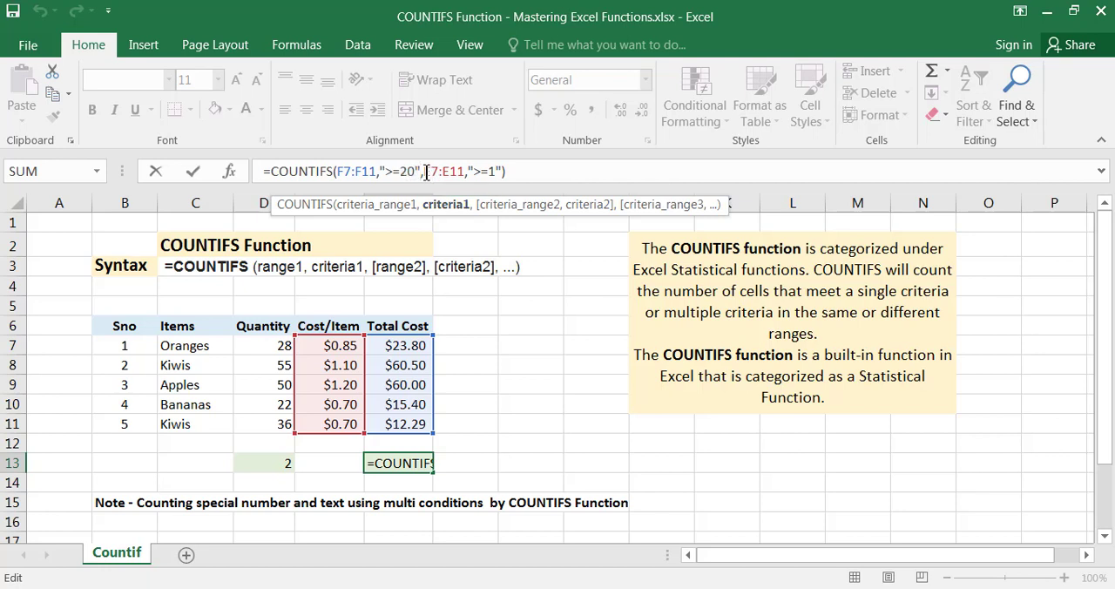
{"action": "left_click_drag", "start_coordinate": [425, 172], "coordinate": [469, 171]}
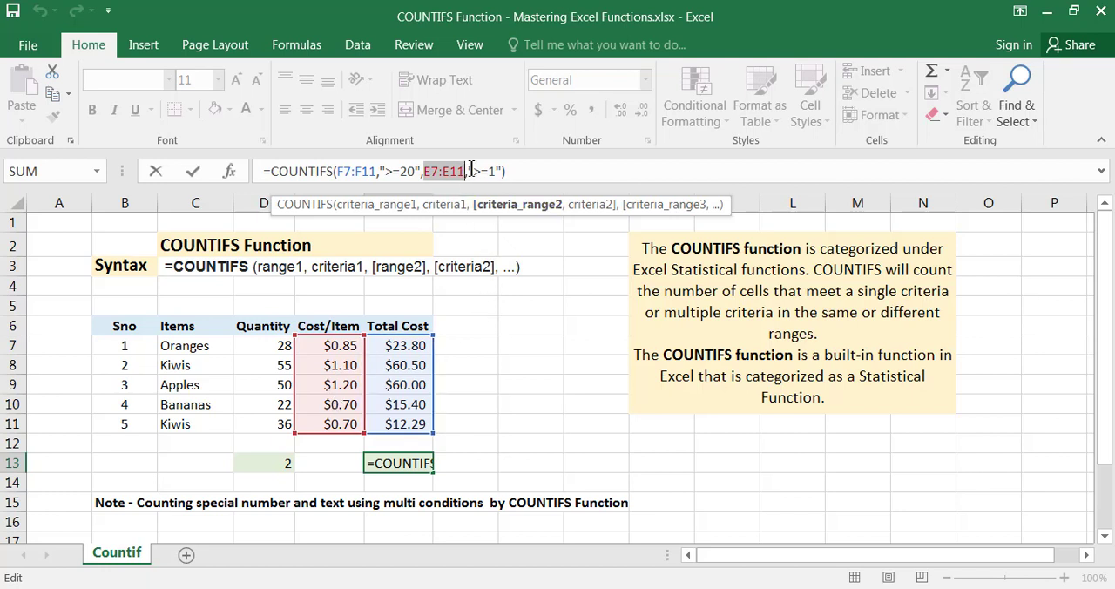
{"action": "left_click_drag", "start_coordinate": [471, 171], "coordinate": [495, 171]}
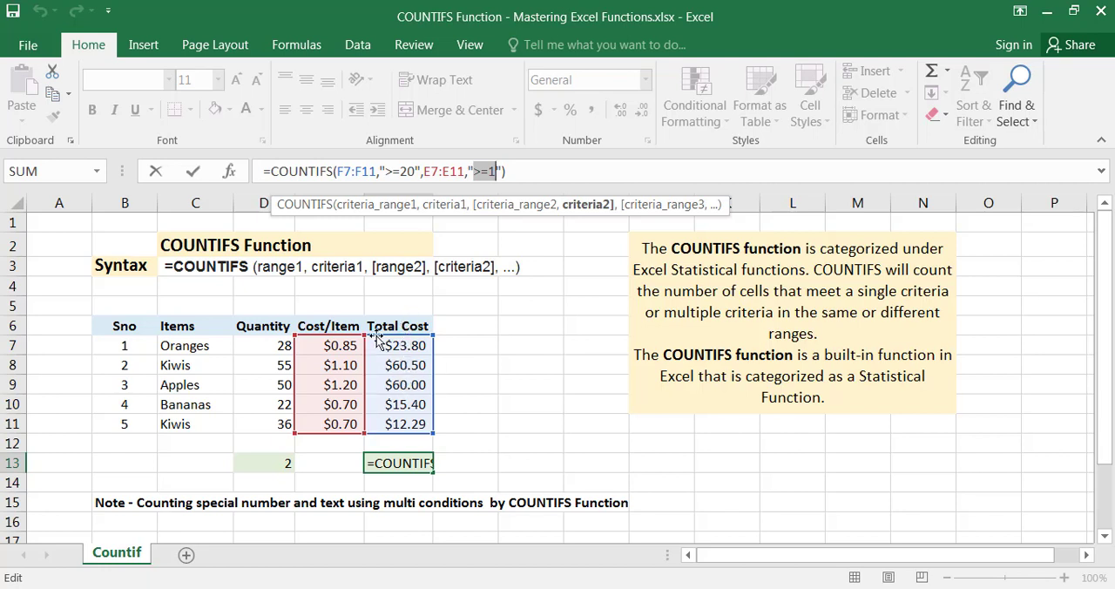
{"action": "key", "text": "Return"}
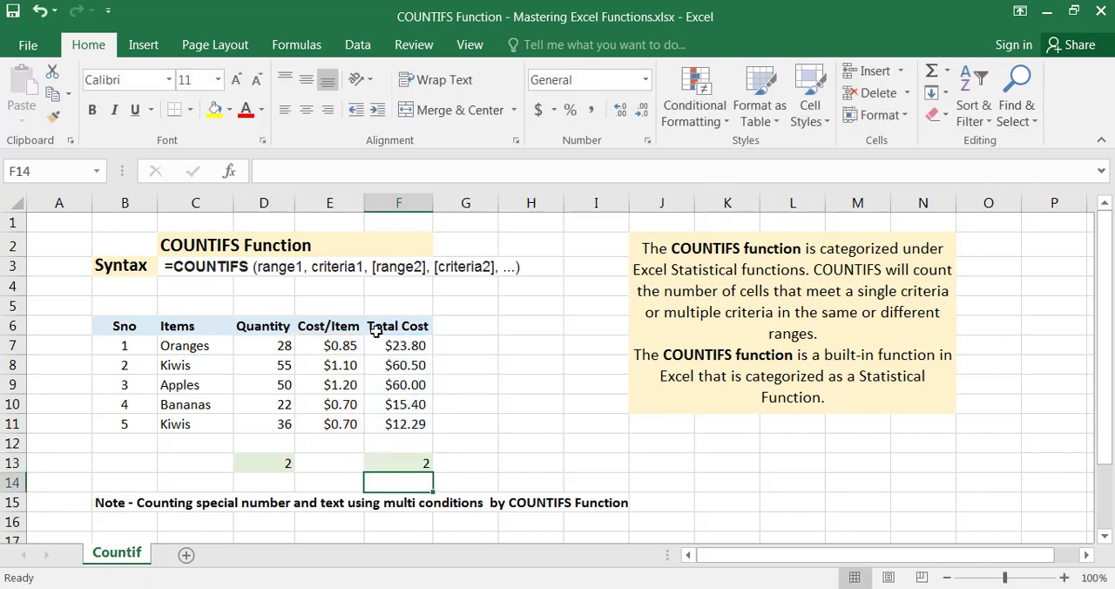
Reopen the F13 formula and inspect its first range and criterion pair, F7:F11 with ">=20", and the start of the second range
{"action": "left_click", "coordinate": [417, 468]}
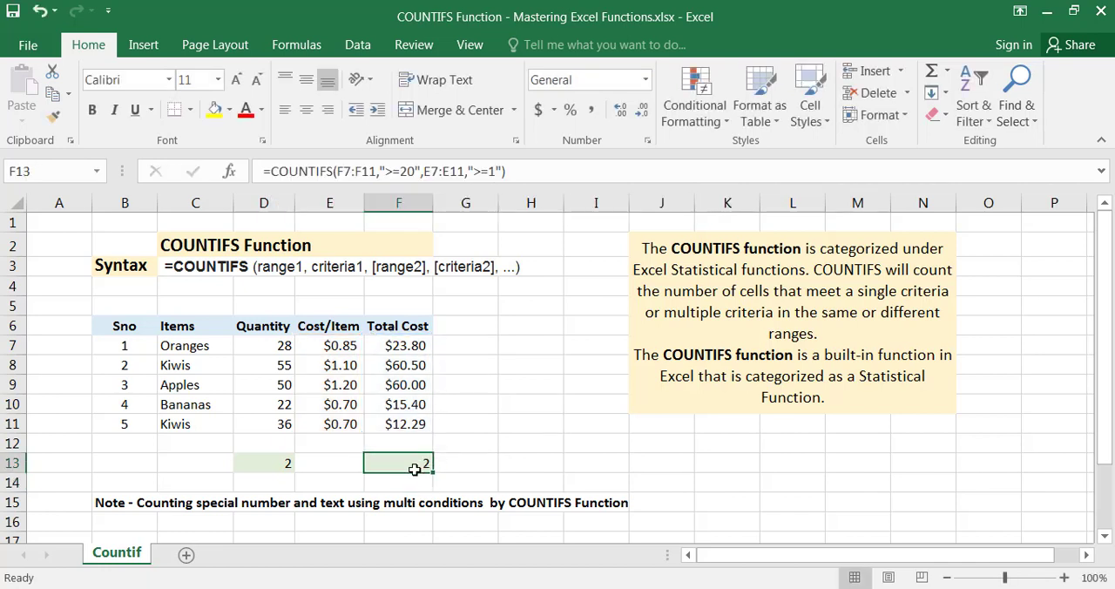
{"action": "double_click", "coordinate": [415, 468]}
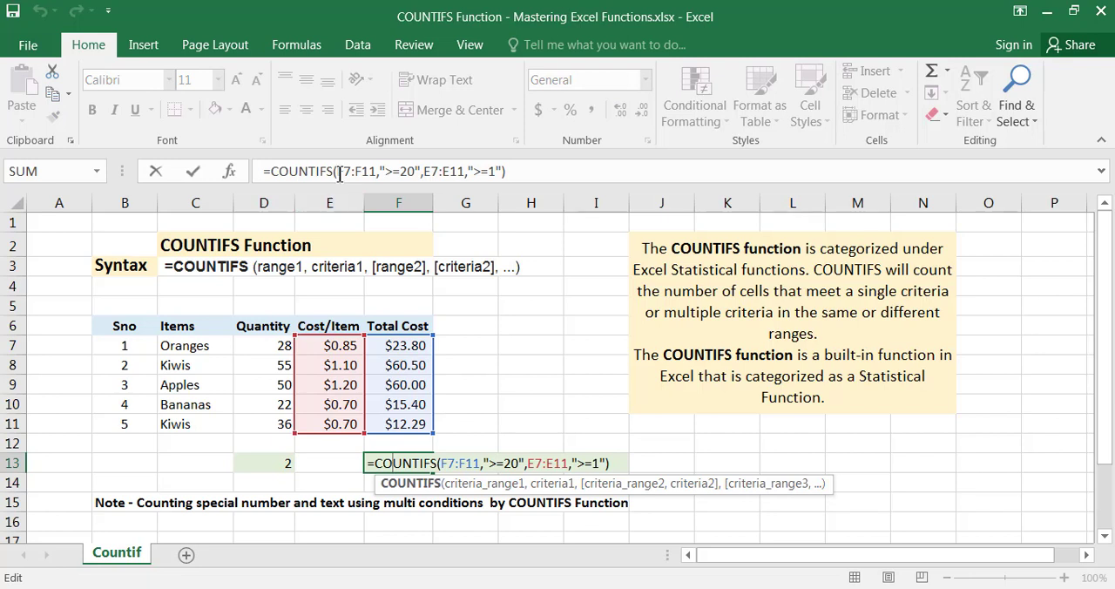
{"action": "left_click_drag", "start_coordinate": [338, 170], "coordinate": [421, 171]}
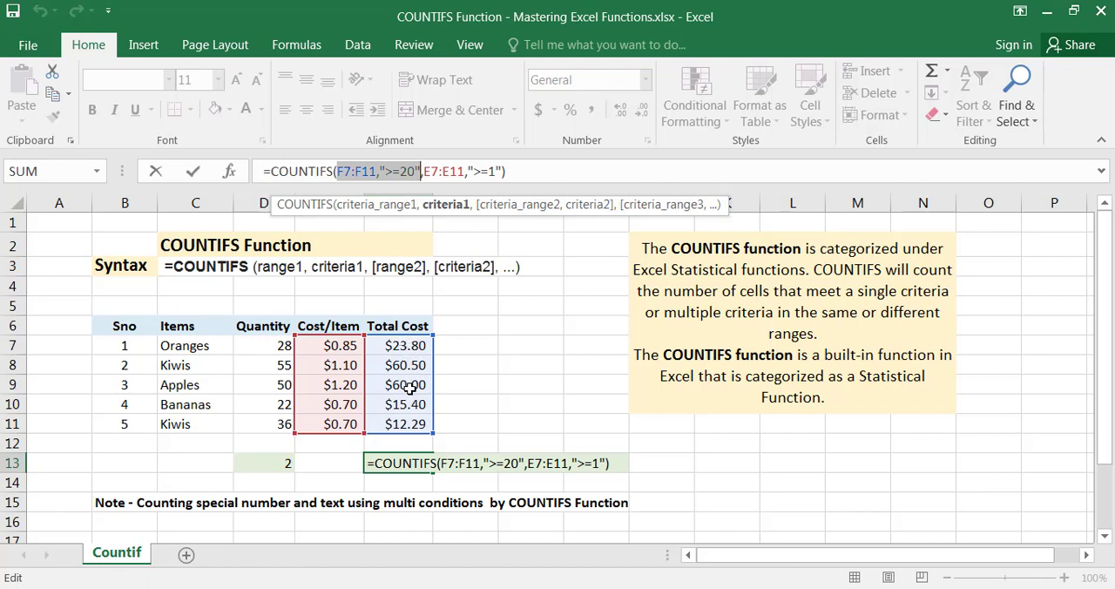
{"action": "left_click", "coordinate": [423, 174]}
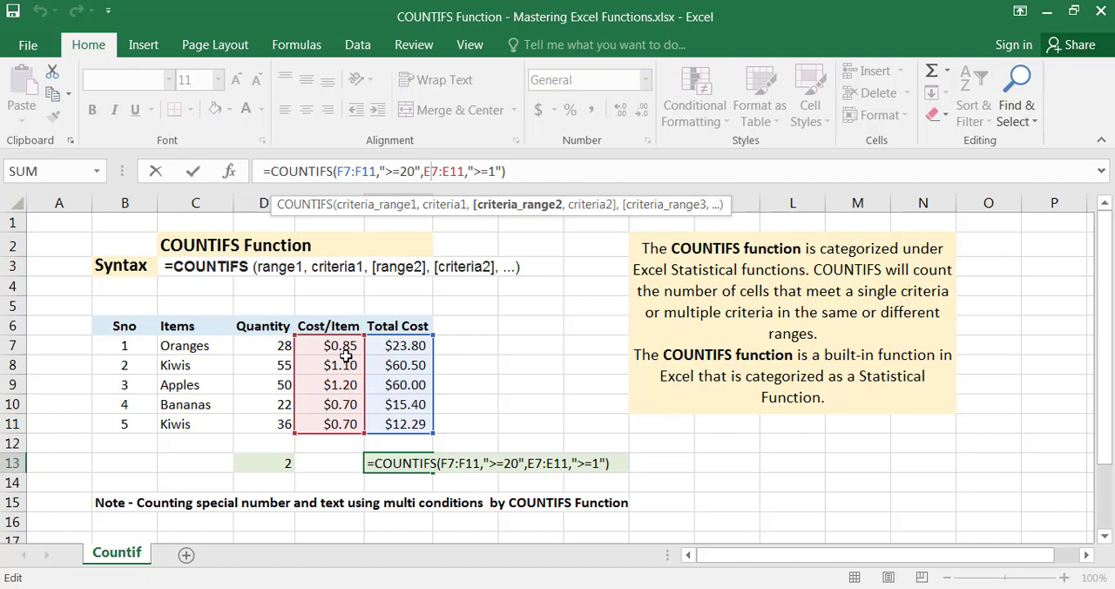
Compare the Cost/Item and Total Cost values of the Kiwis and Apples in rows 8 and 9 against the two criteria
{"action": "left_click_drag", "start_coordinate": [346, 359], "coordinate": [344, 376]}
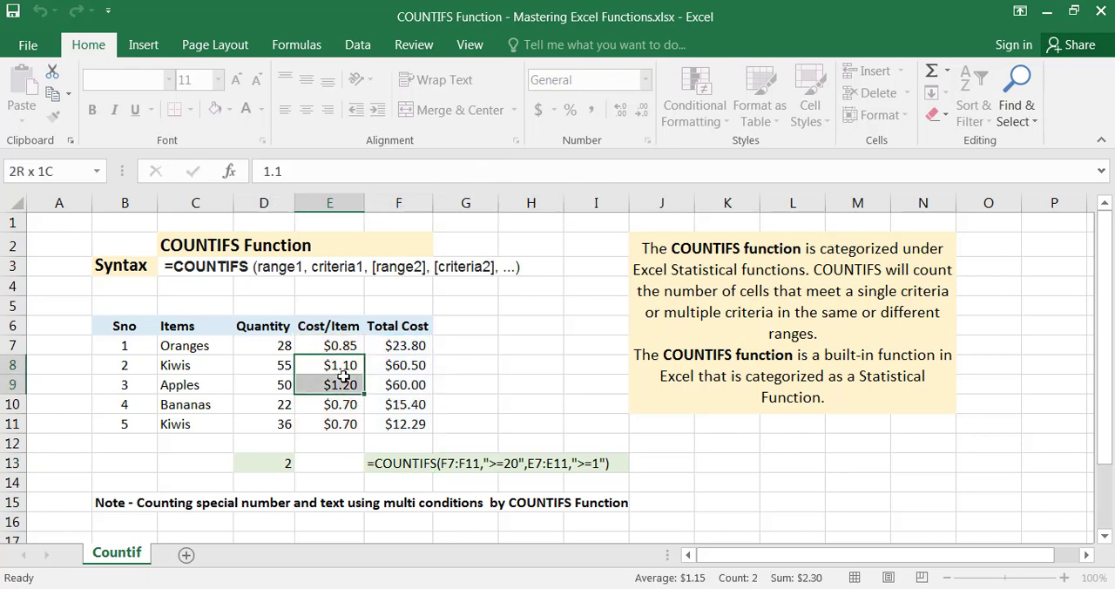
{"action": "left_click_drag", "start_coordinate": [399, 346], "coordinate": [349, 385]}
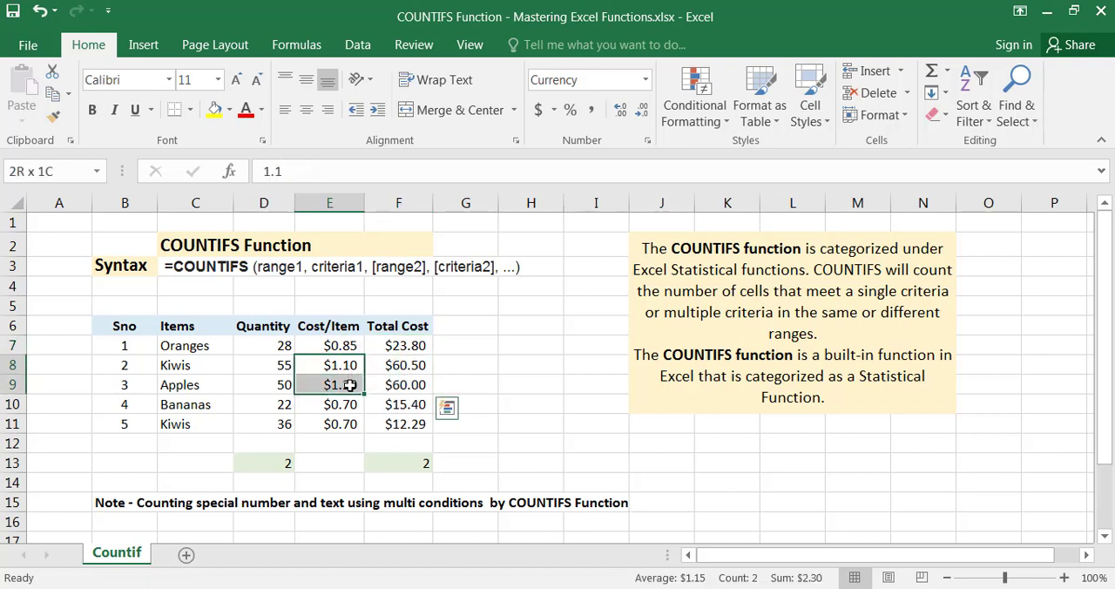
{"action": "left_click_drag", "start_coordinate": [349, 384], "coordinate": [379, 386]}
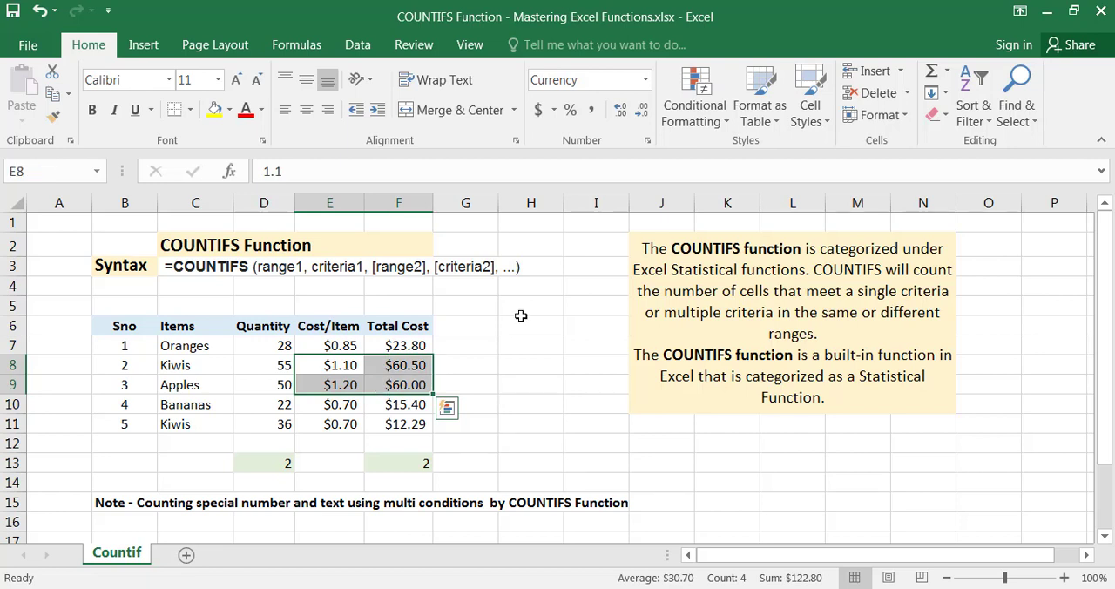
{"action": "left_click", "coordinate": [341, 367]}
{"action": "left_click_drag", "start_coordinate": [340, 367], "coordinate": [336, 388]}
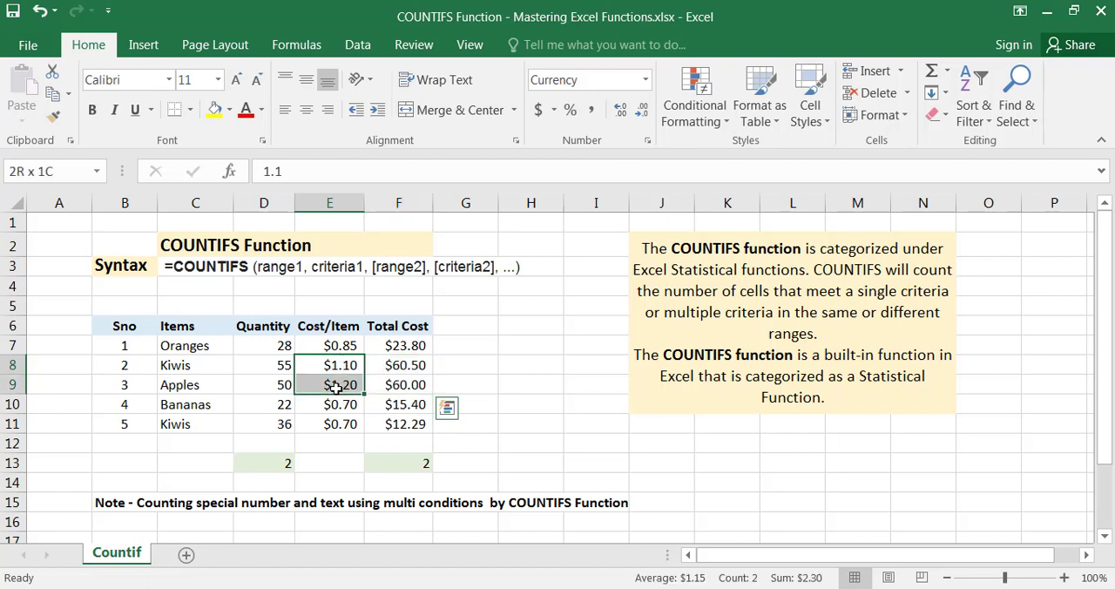
{"action": "left_click_drag", "start_coordinate": [403, 345], "coordinate": [358, 382]}
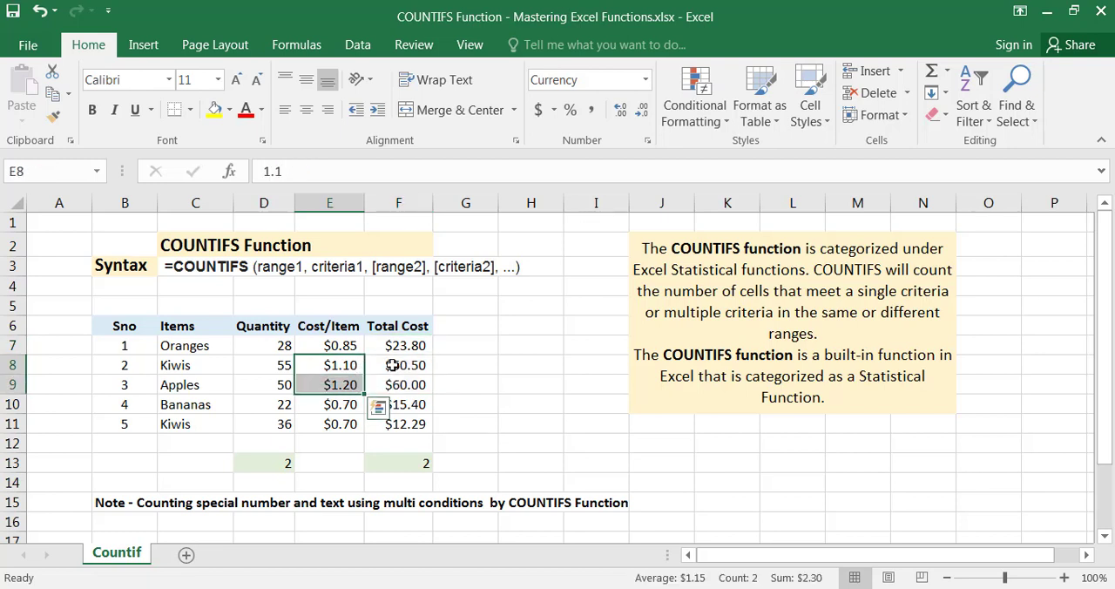
{"action": "left_click", "coordinate": [352, 368]}
{"action": "left_click_drag", "start_coordinate": [352, 367], "coordinate": [349, 391]}
{"action": "left_click", "coordinate": [388, 369]}
{"action": "left_click", "coordinate": [389, 384]}
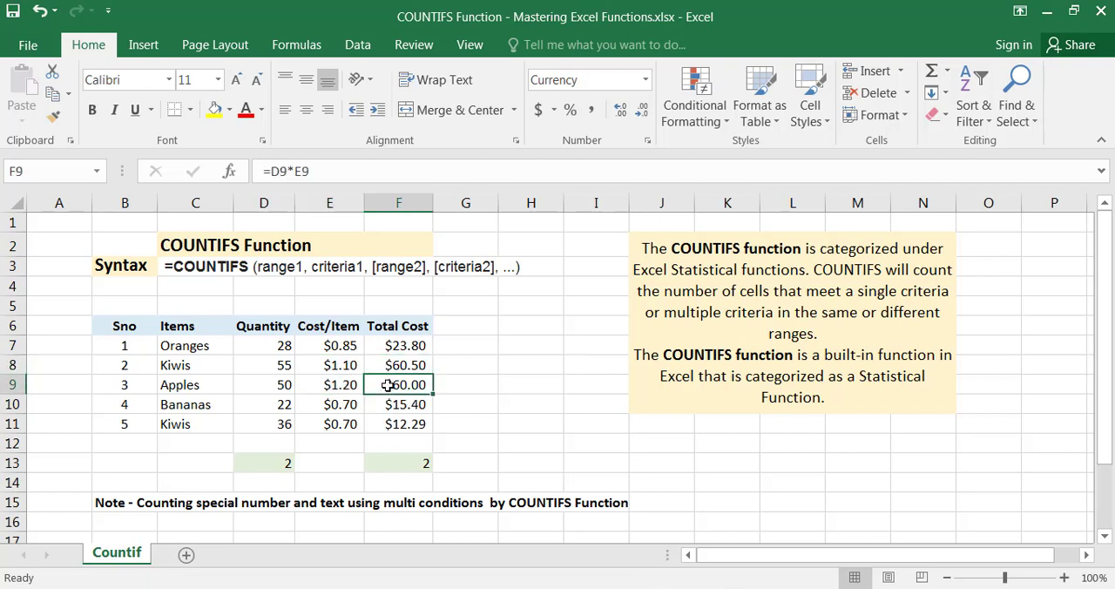
{"action": "left_click", "coordinate": [353, 364]}
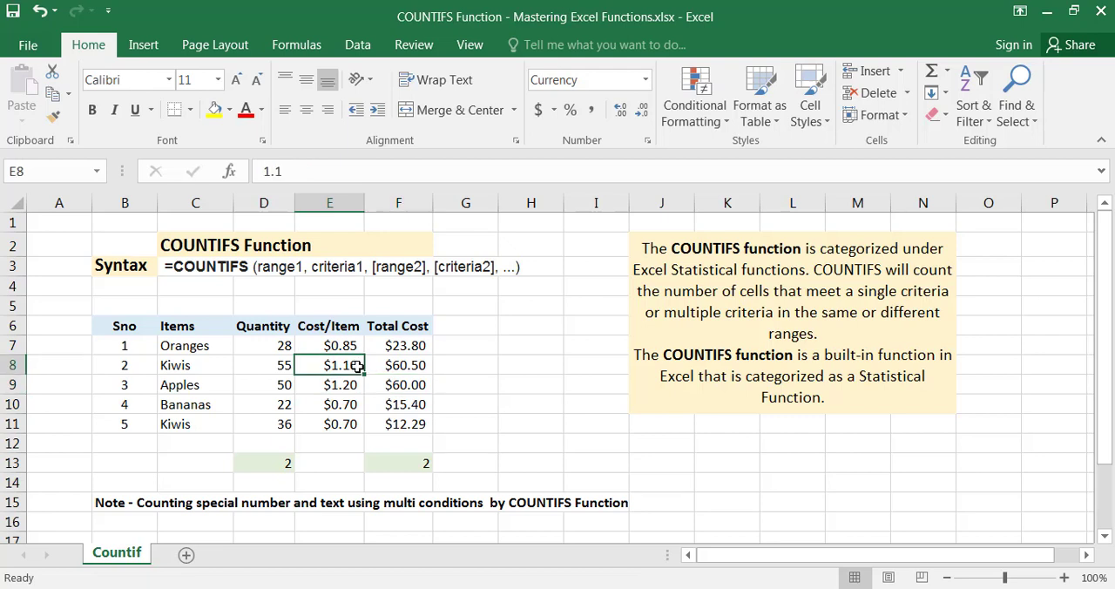
Replace the Total Cost formula of the Kiwis in F8 with the value 15
{"action": "left_click", "coordinate": [403, 363]}
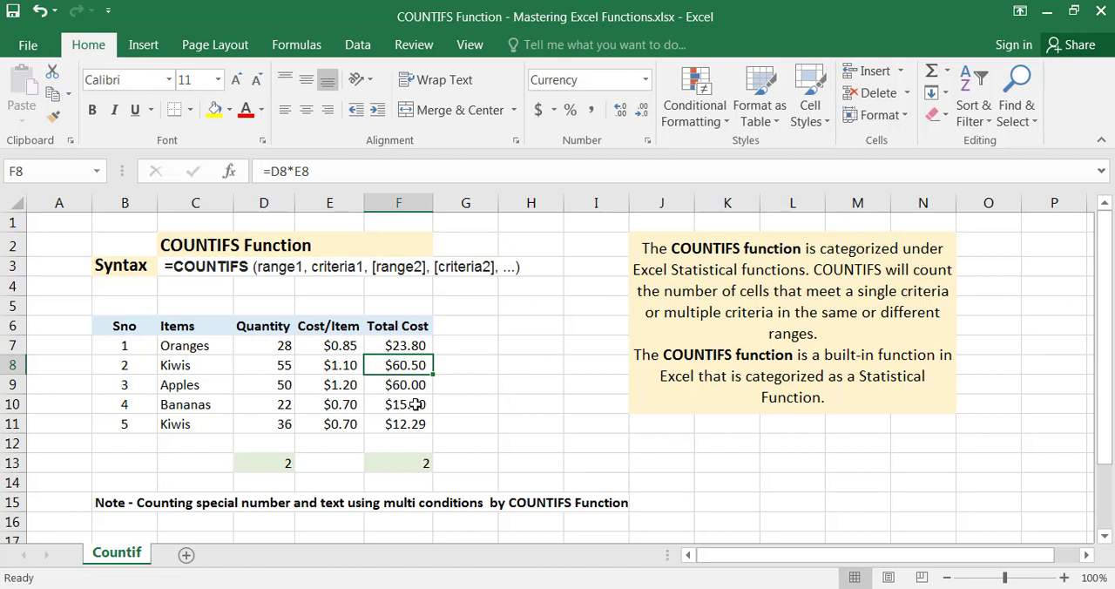
{"action": "type", "text": "15"}
{"action": "key", "text": "Return"}
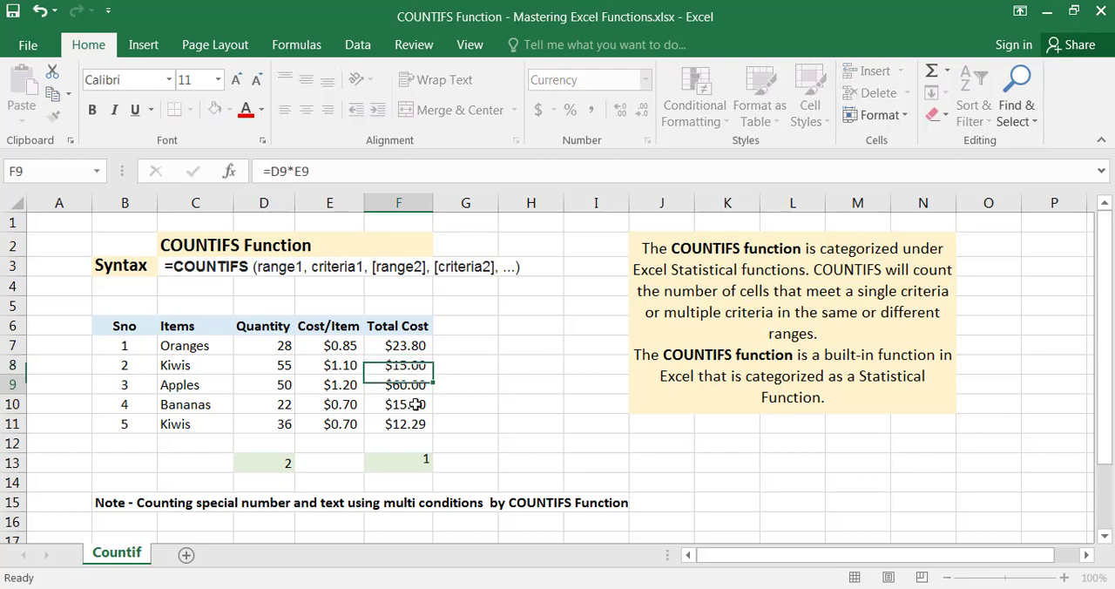
Check the COUNTIFS result and formula in F13 against the Kiwis' cost per item in E8
{"action": "left_click", "coordinate": [395, 459]}
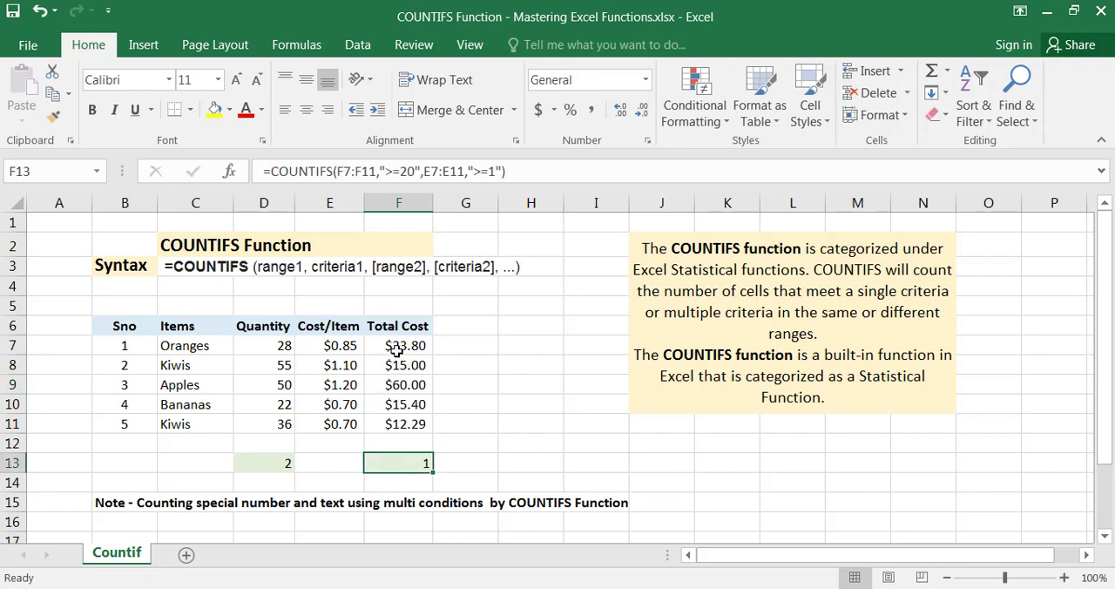
{"action": "double_click", "coordinate": [399, 463]}
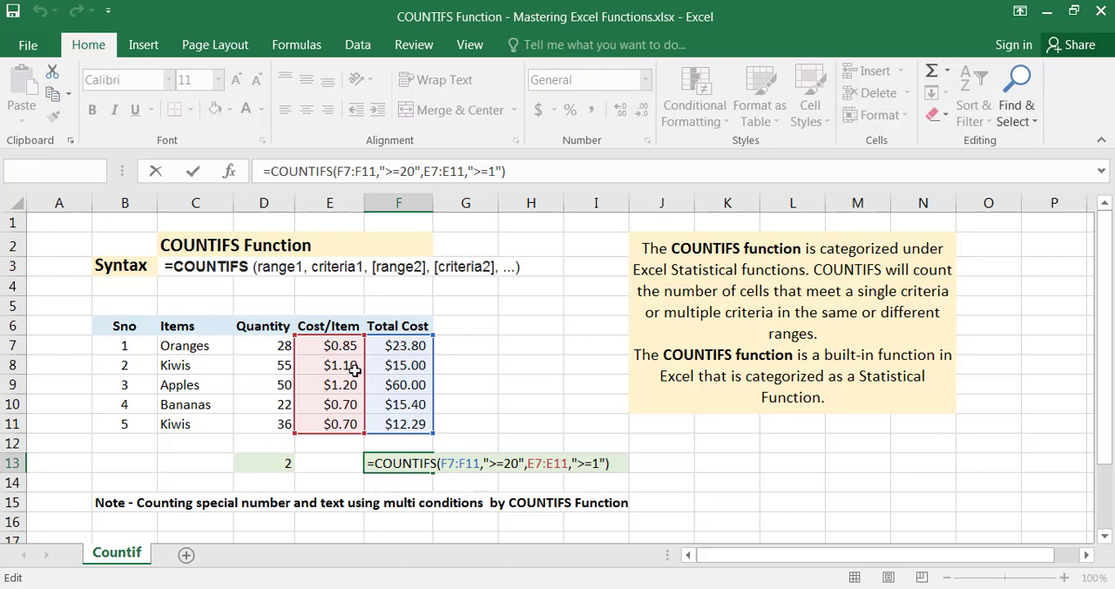
{"action": "left_click", "coordinate": [354, 370]}
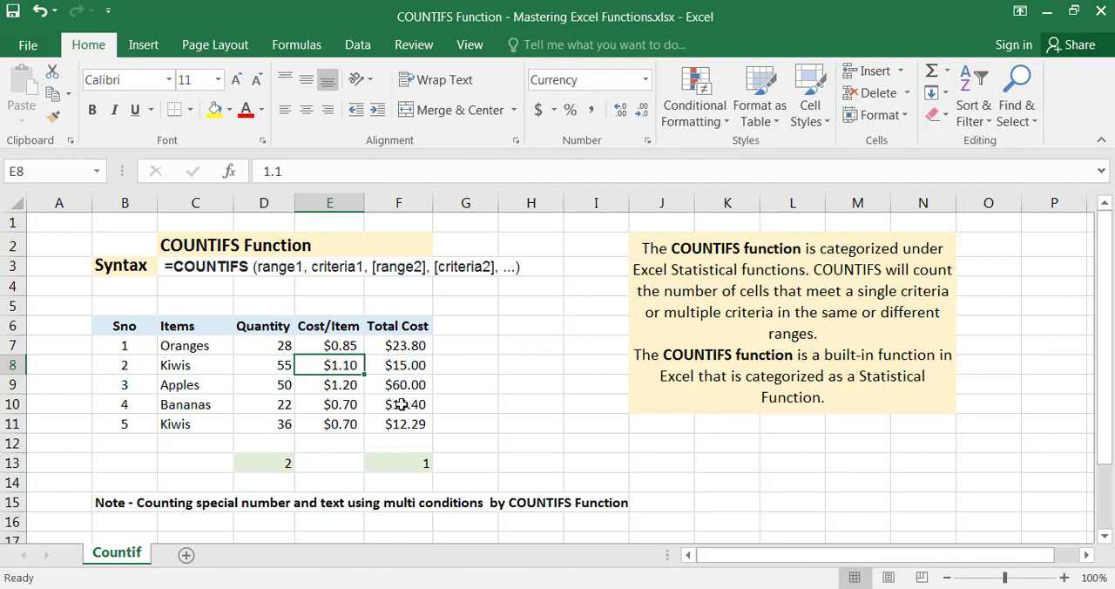
Inspect the COUNTIFS formula in D13, which pairs the quantities D7:D11 with ">=20" and the items C7:C11 with "Kiwis"
{"action": "left_click_drag", "start_coordinate": [286, 346], "coordinate": [270, 423]}
{"action": "left_click", "coordinate": [262, 463]}
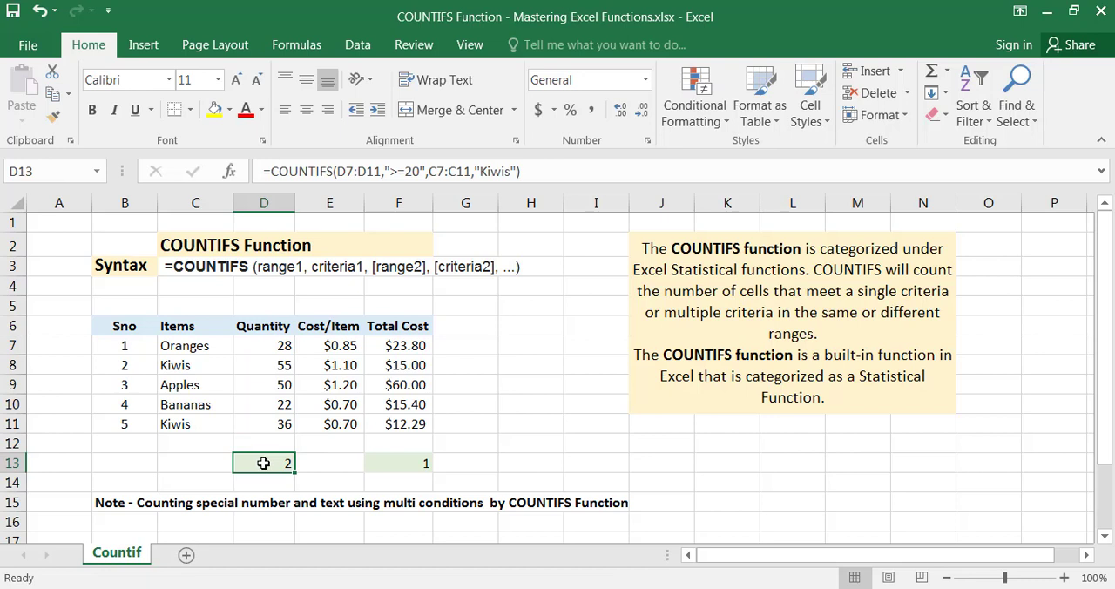
{"action": "double_click", "coordinate": [261, 465]}
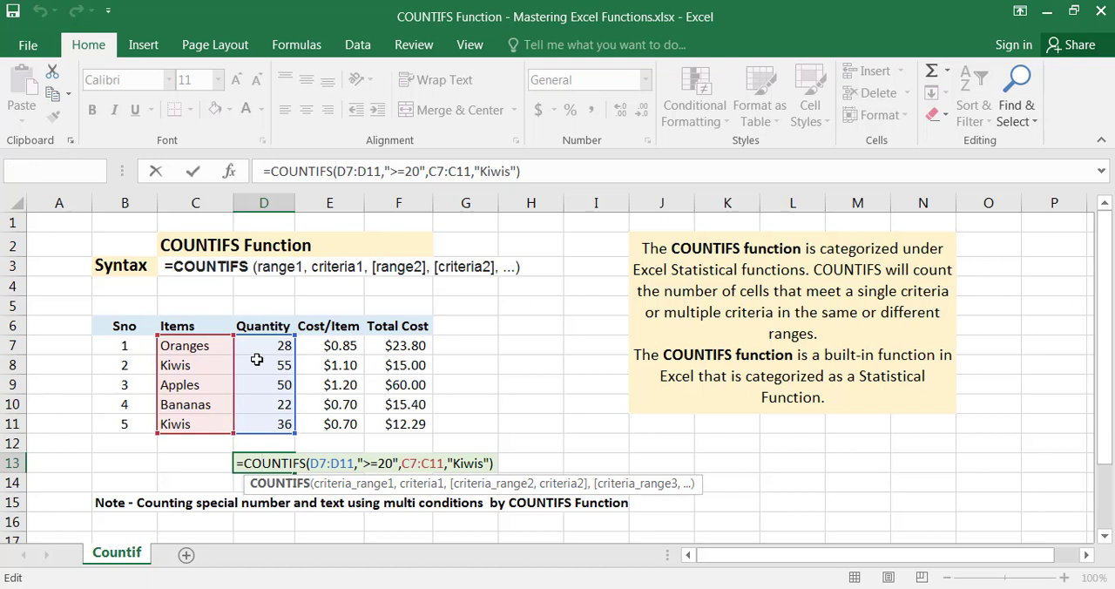
{"action": "key", "text": "Return"}
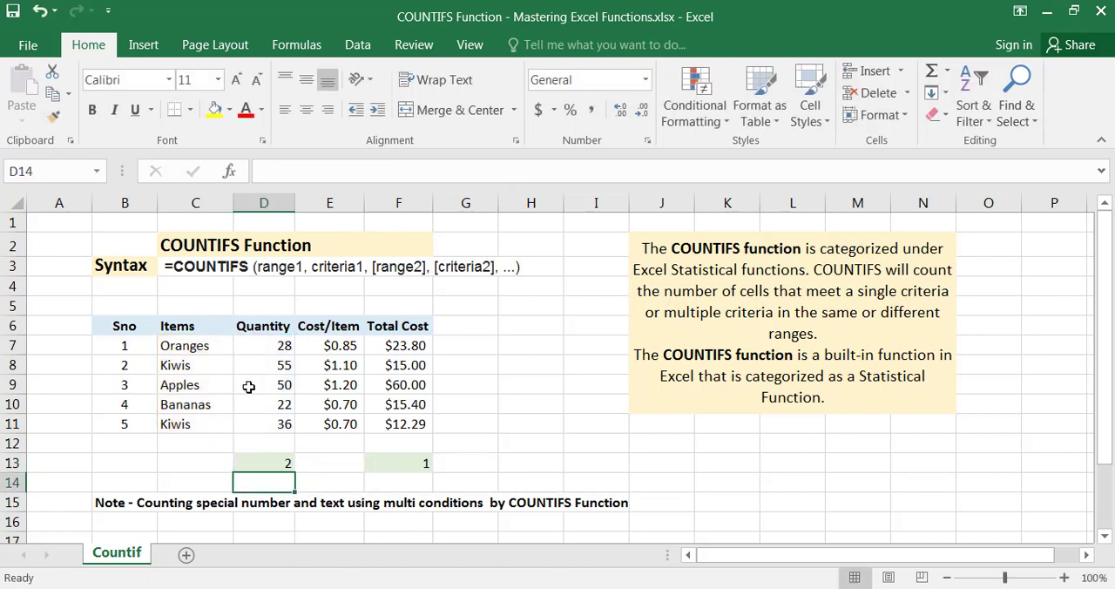
Replace the item Apples in C9 with Kiwis and check the COUNTIFS result in D13
{"action": "left_click", "coordinate": [189, 383]}
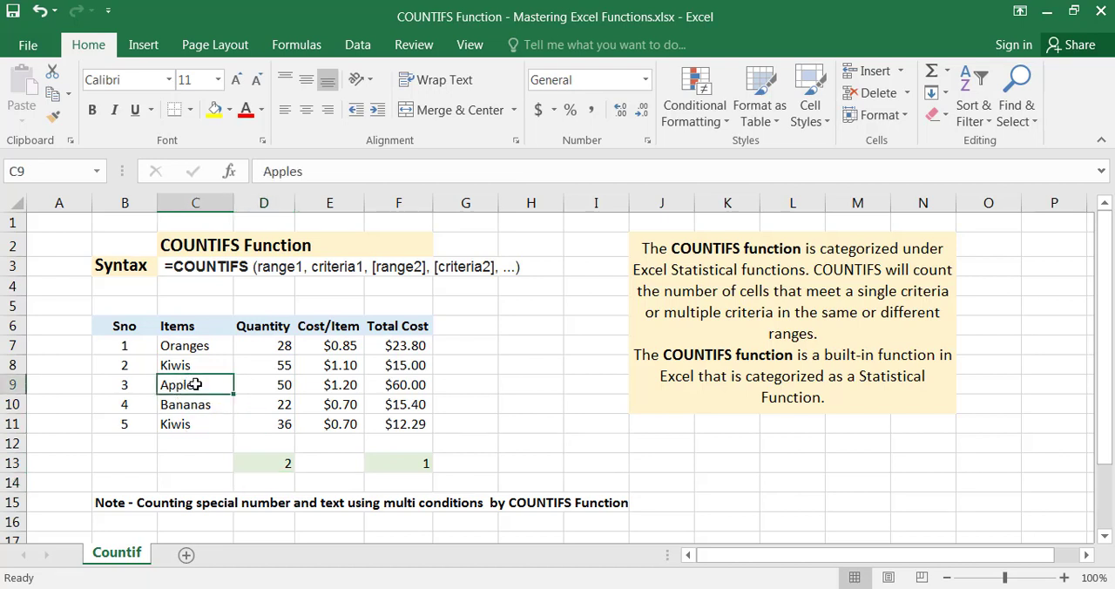
{"action": "type", "text": "kiwis"}
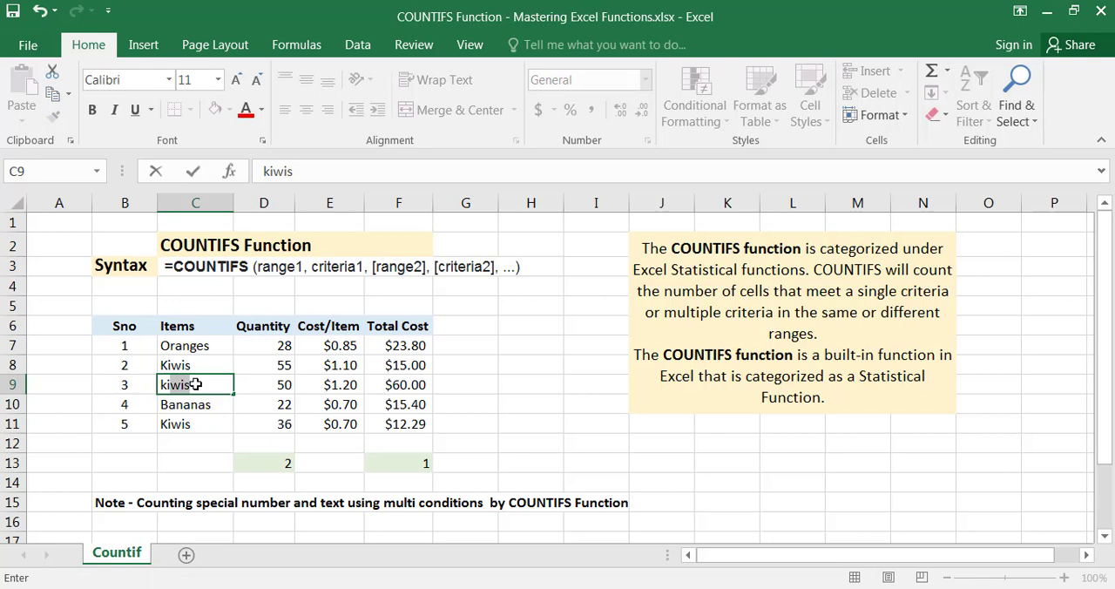
{"action": "key", "text": "Return"}
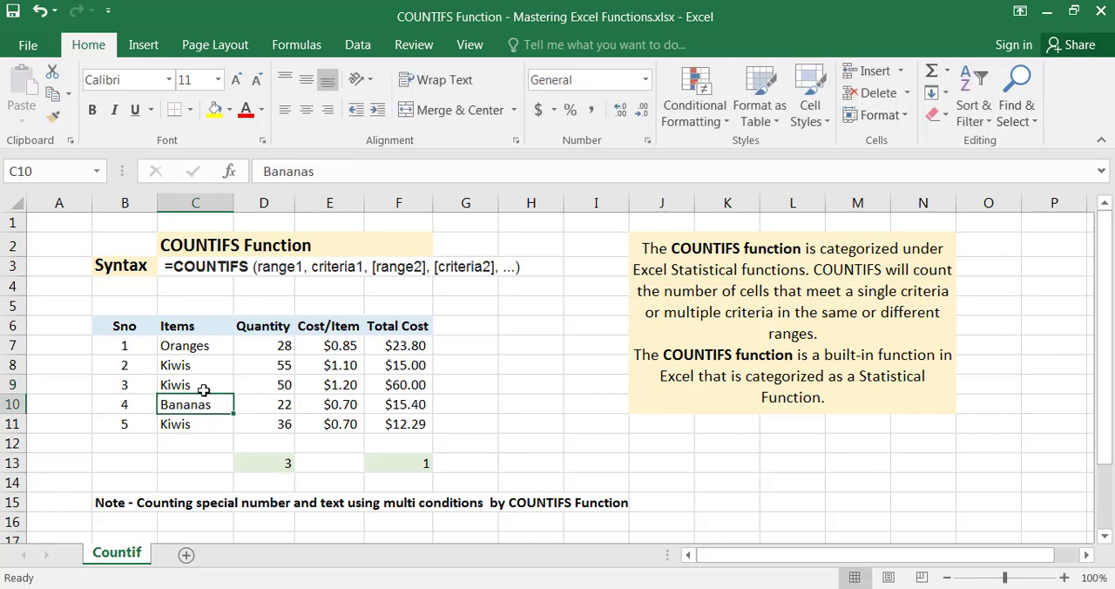
{"action": "left_click", "coordinate": [207, 384]}
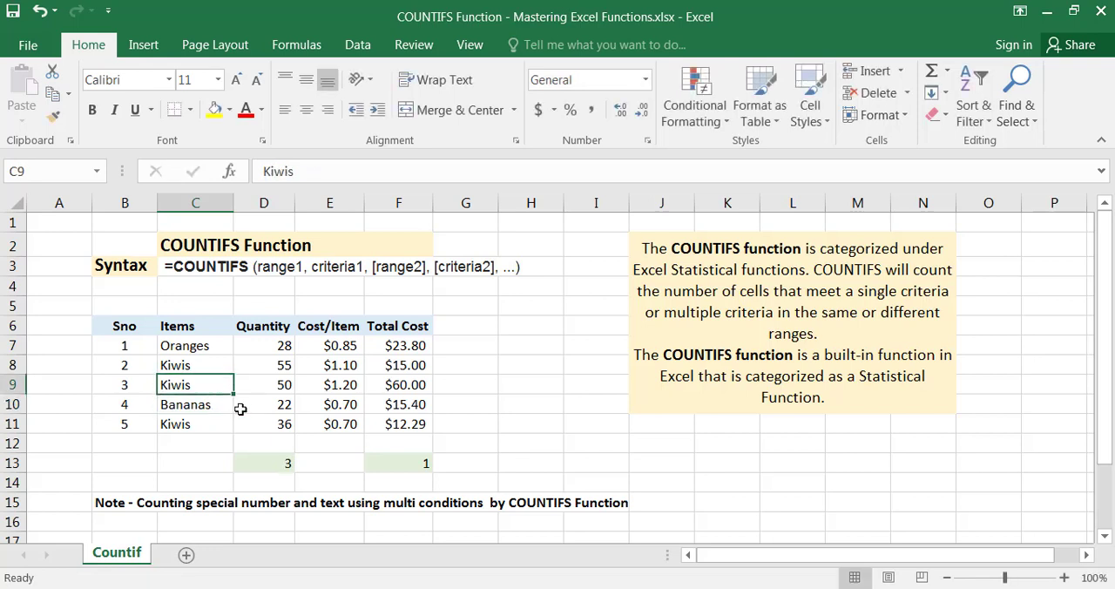
{"action": "left_click", "coordinate": [279, 461]}
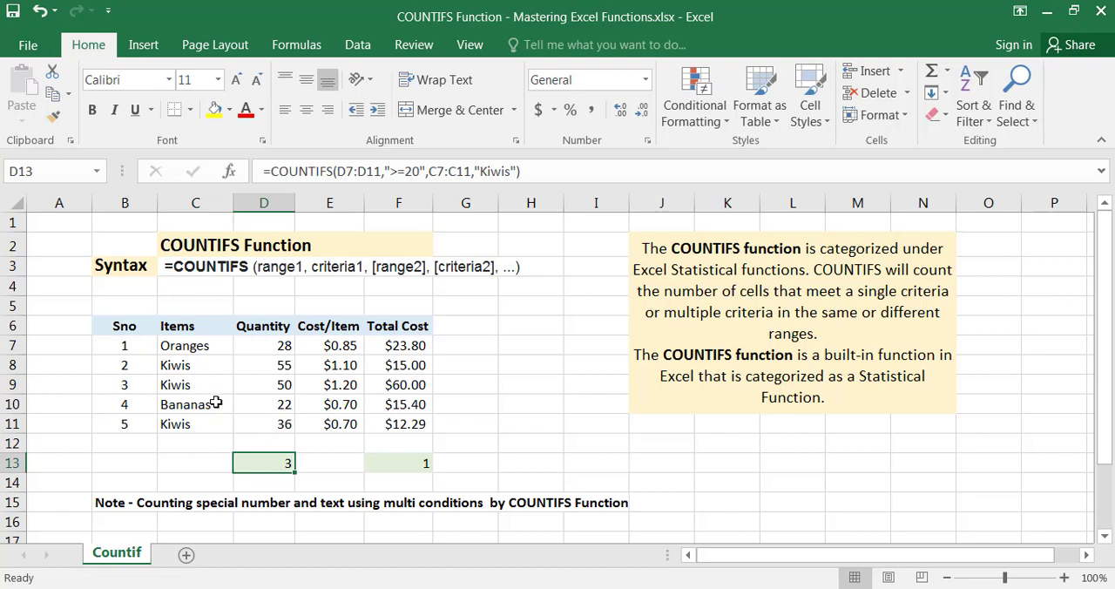
Set the quantity of the Kiwis in row 9 to 15
{"action": "left_click", "coordinate": [274, 381]}
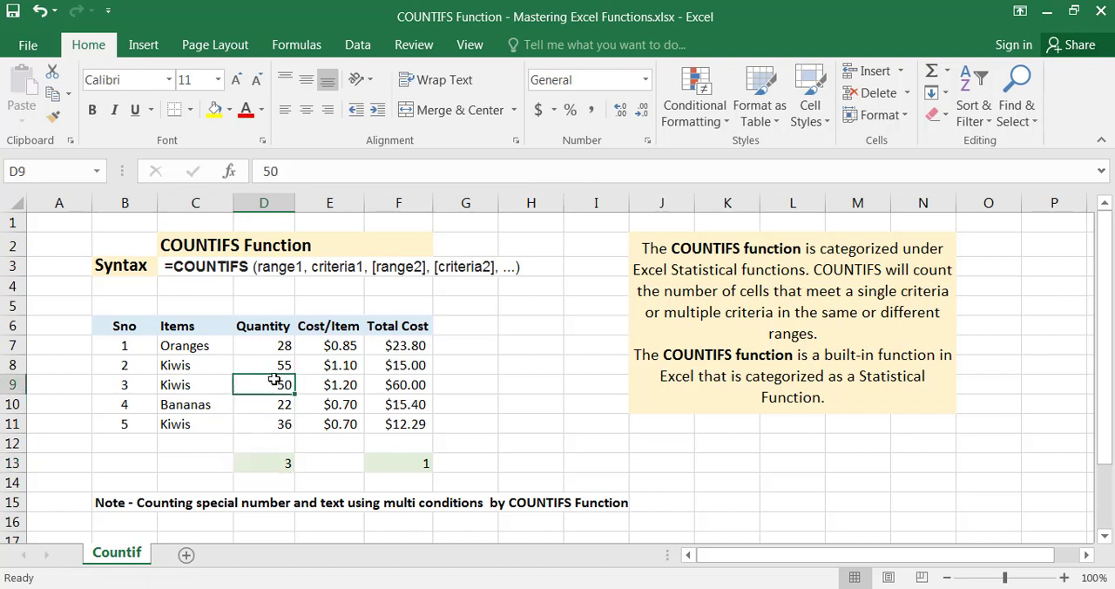
{"action": "type", "text": "15"}
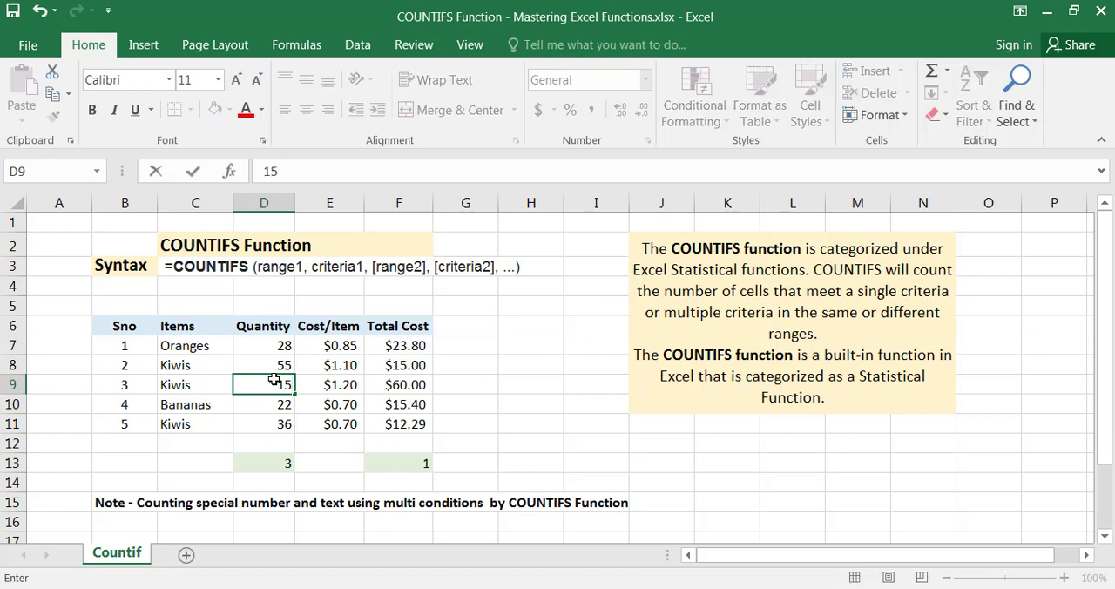
{"action": "key", "text": "Return"}
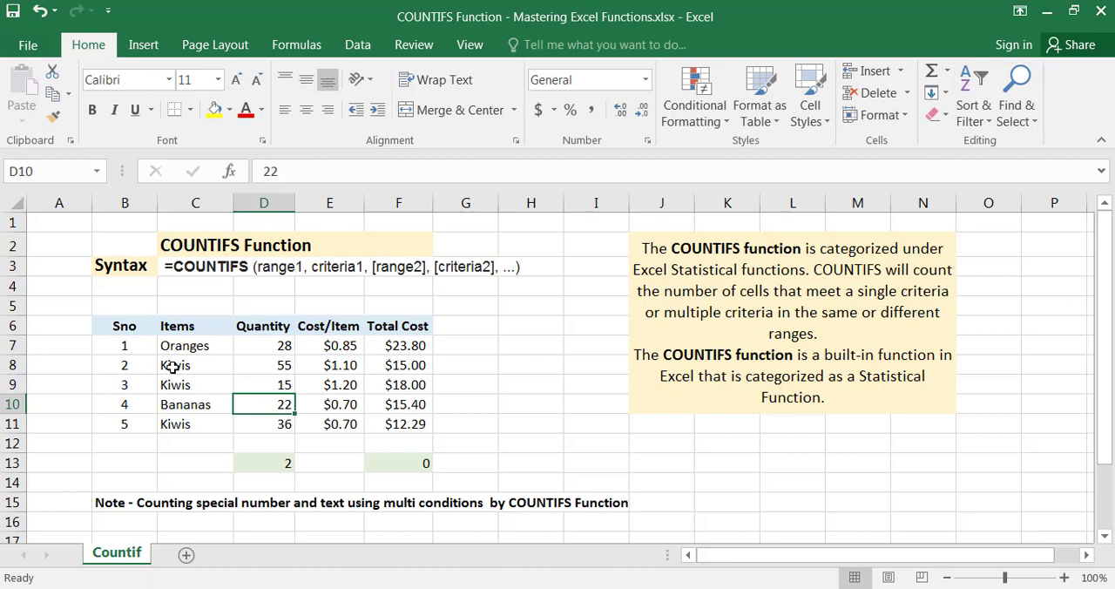
Compare the item and quantity of the Kiwis in rows 8 and 11 against the two criteria of D13
{"action": "left_click_drag", "start_coordinate": [175, 365], "coordinate": [266, 364]}
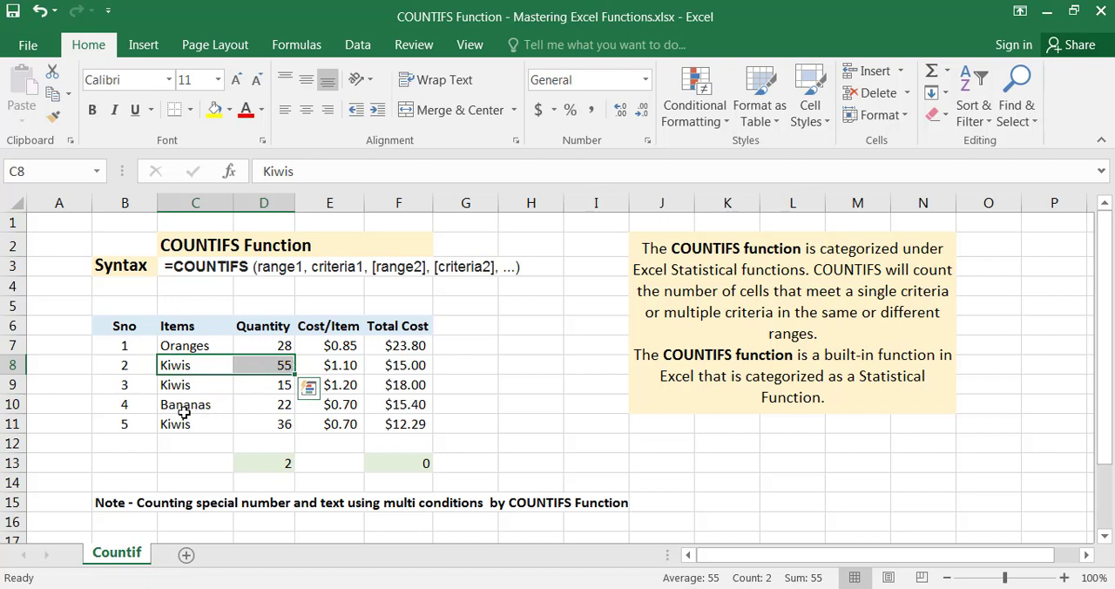
{"action": "left_click_drag", "start_coordinate": [173, 423], "coordinate": [264, 422]}
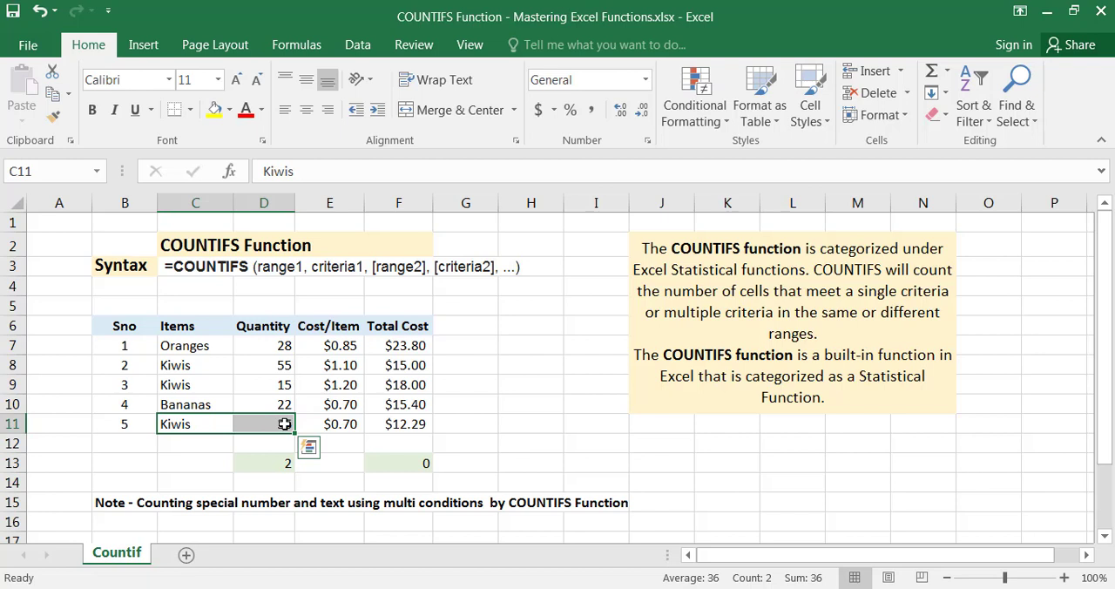
{"action": "left_click", "coordinate": [195, 367]}
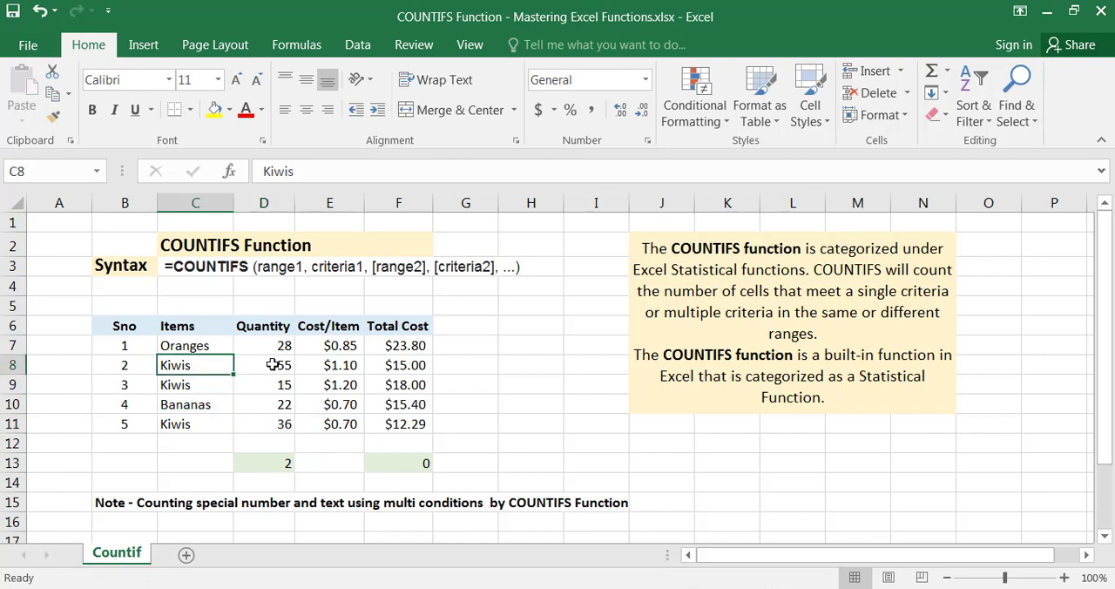
{"action": "left_click", "coordinate": [272, 365]}
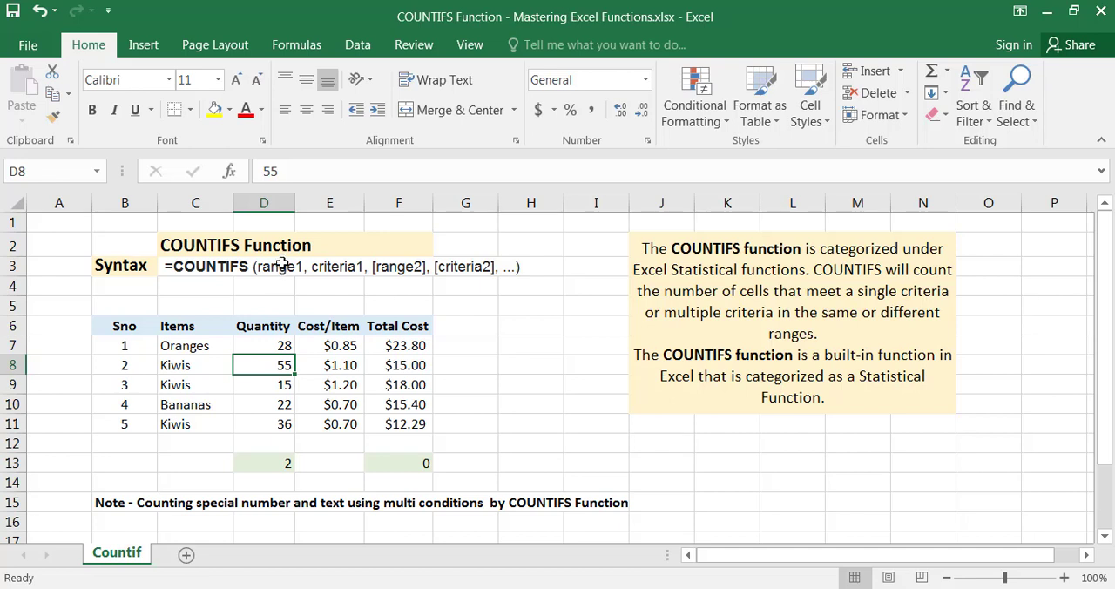
Relate the range and criteria arguments in the row 3 syntax to the Quantity column and the Kiwis' item and quantity in row 9
{"action": "left_click", "coordinate": [261, 324]}
{"action": "left_click", "coordinate": [282, 264]}
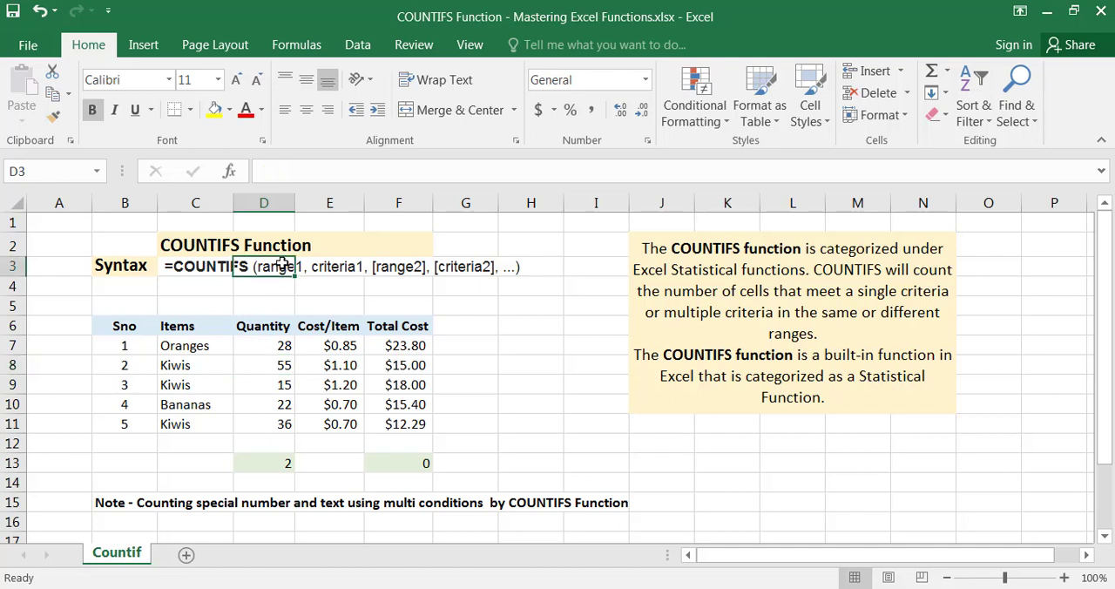
{"action": "left_click", "coordinate": [390, 266]}
{"action": "left_click", "coordinate": [327, 266]}
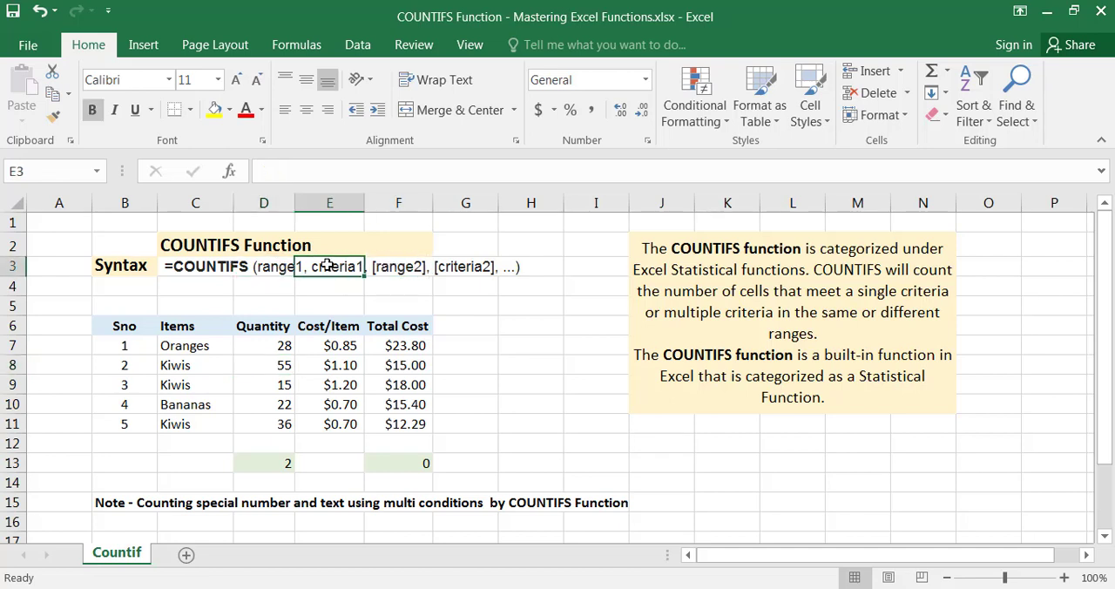
{"action": "left_click", "coordinate": [453, 269]}
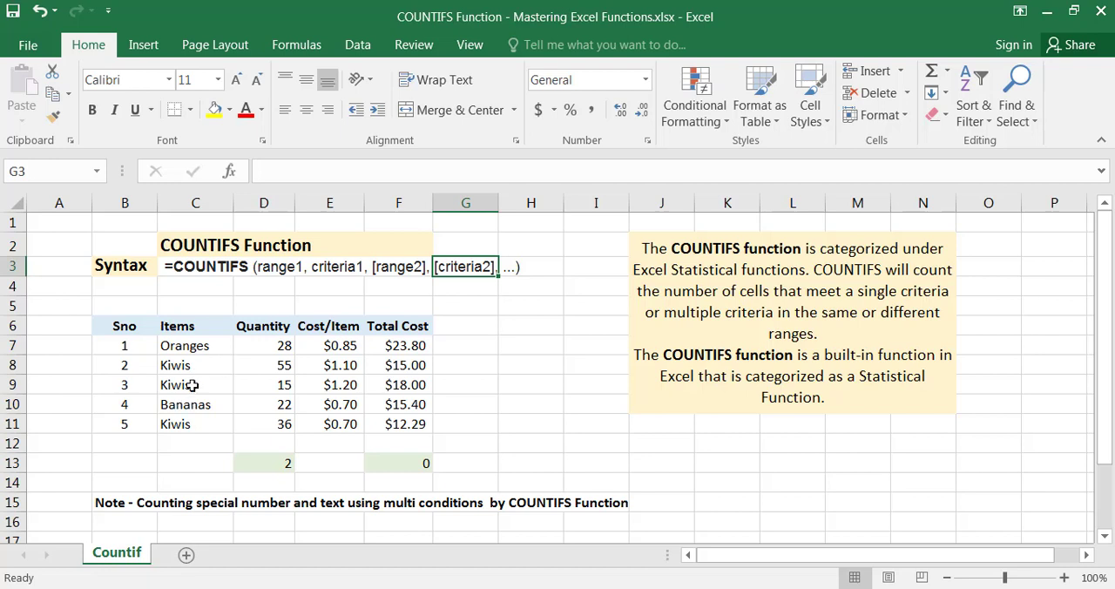
{"action": "left_click_drag", "start_coordinate": [191, 385], "coordinate": [264, 384]}
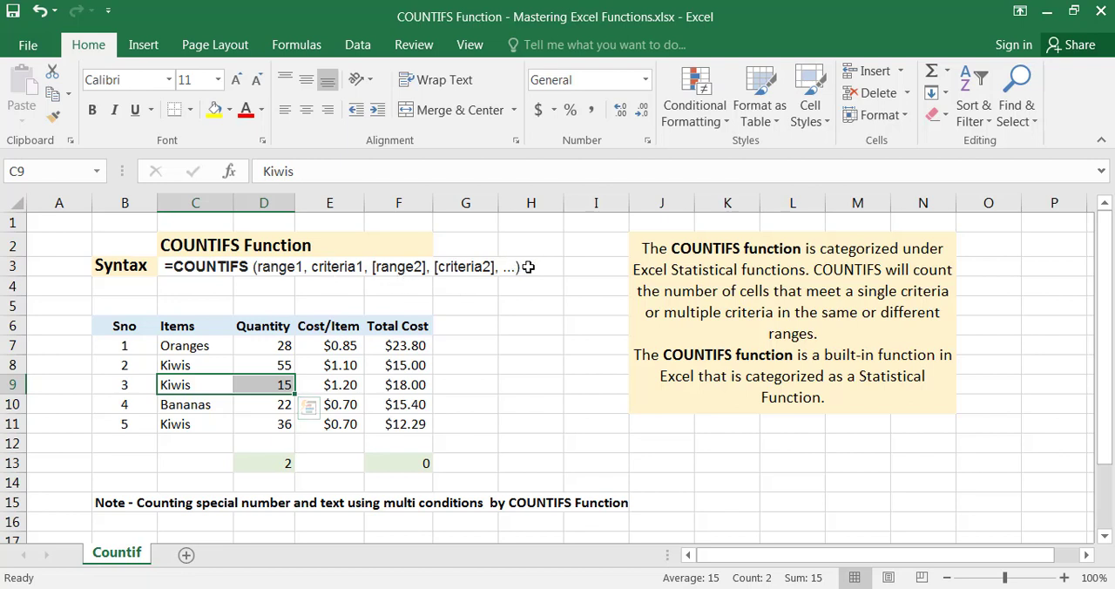
Add E7:E12 as the third criteria range after "Kiwis" in the COUNTIFS formula in D13
{"action": "double_click", "coordinate": [273, 469]}
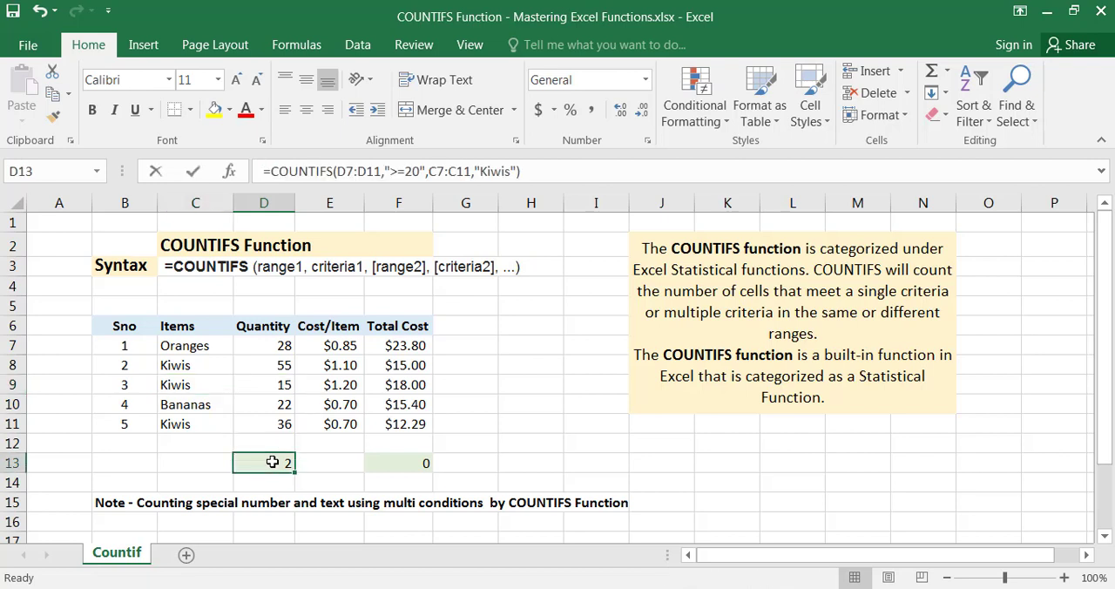
{"action": "left_click", "coordinate": [517, 171]}
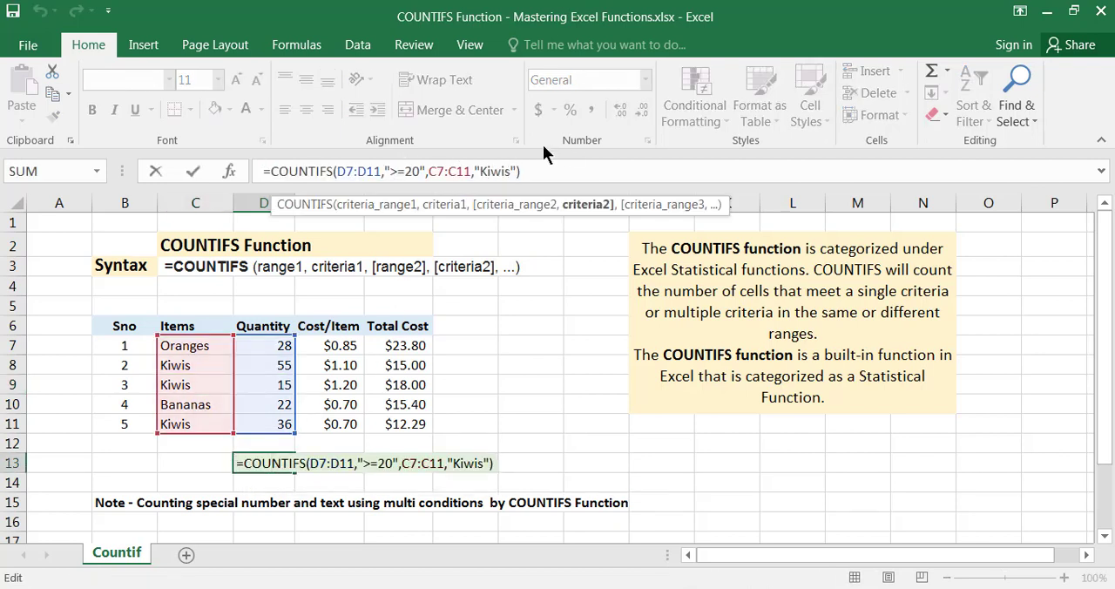
{"action": "type", "text": ","}
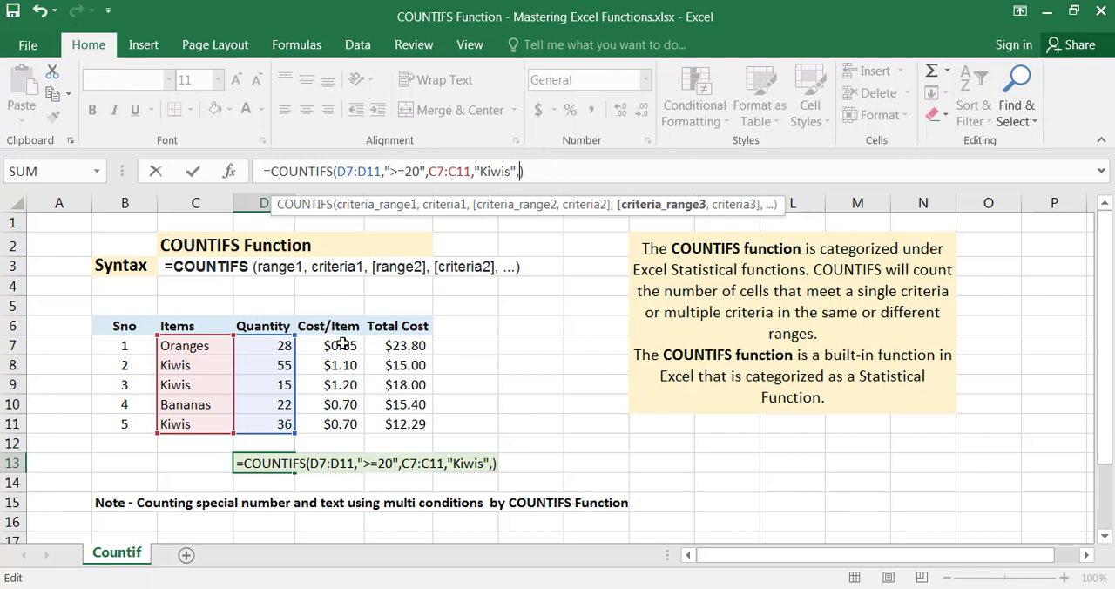
{"action": "left_click_drag", "start_coordinate": [343, 345], "coordinate": [336, 444]}
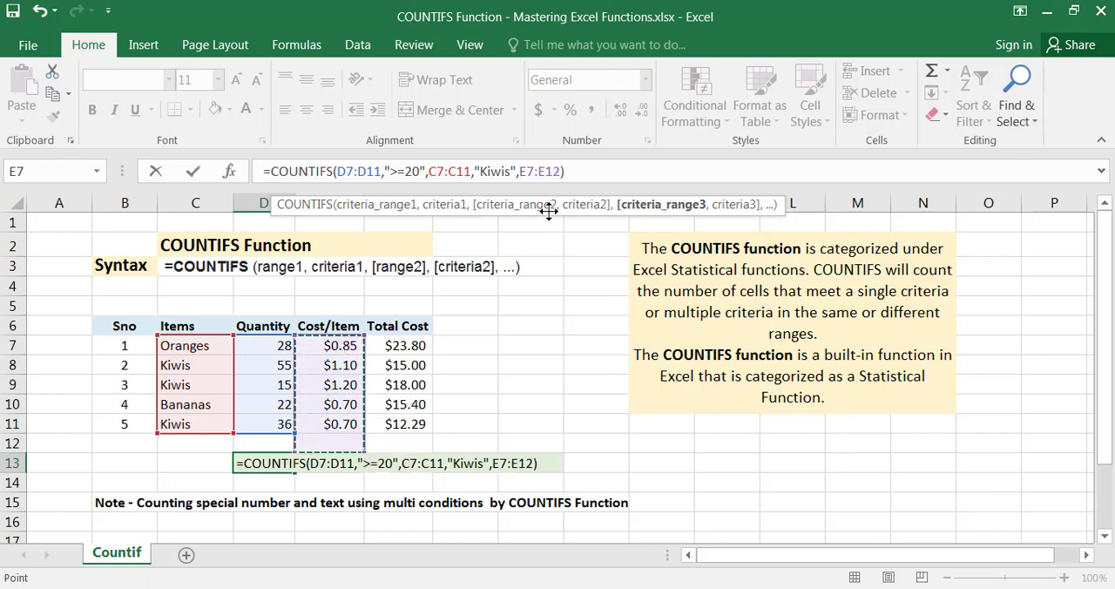
Enter ">1" as the third criterion of the D13 formula and commit it
{"action": "type", "text": ","}
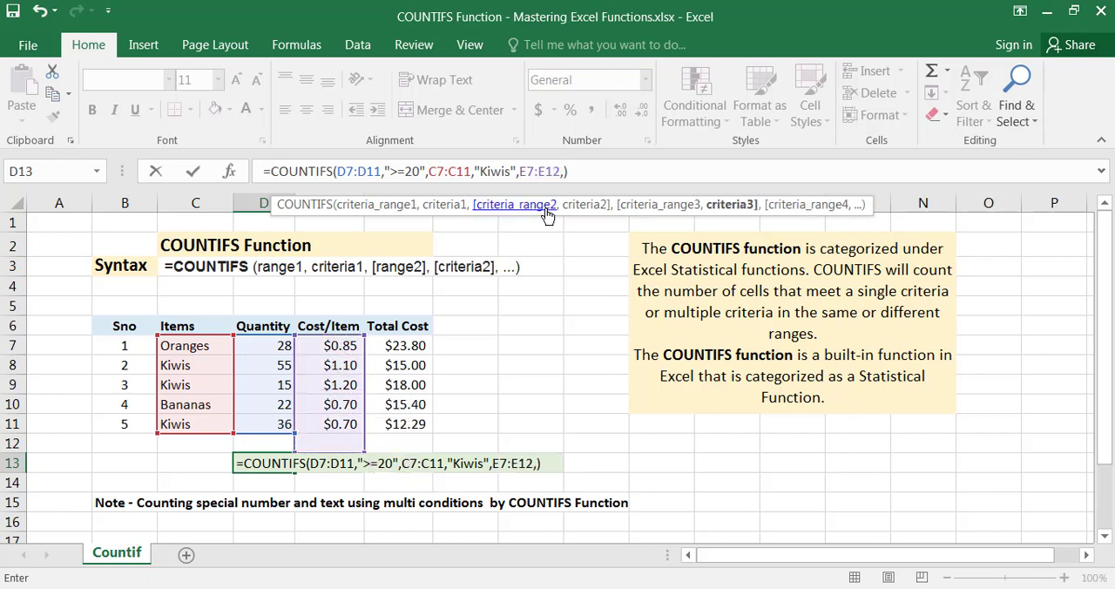
{"action": "type", "text": "\""}
{"action": "key", "text": "BackSpace"}
{"action": "type", "text": "\">"}
{"action": "type", "text": "1\""}
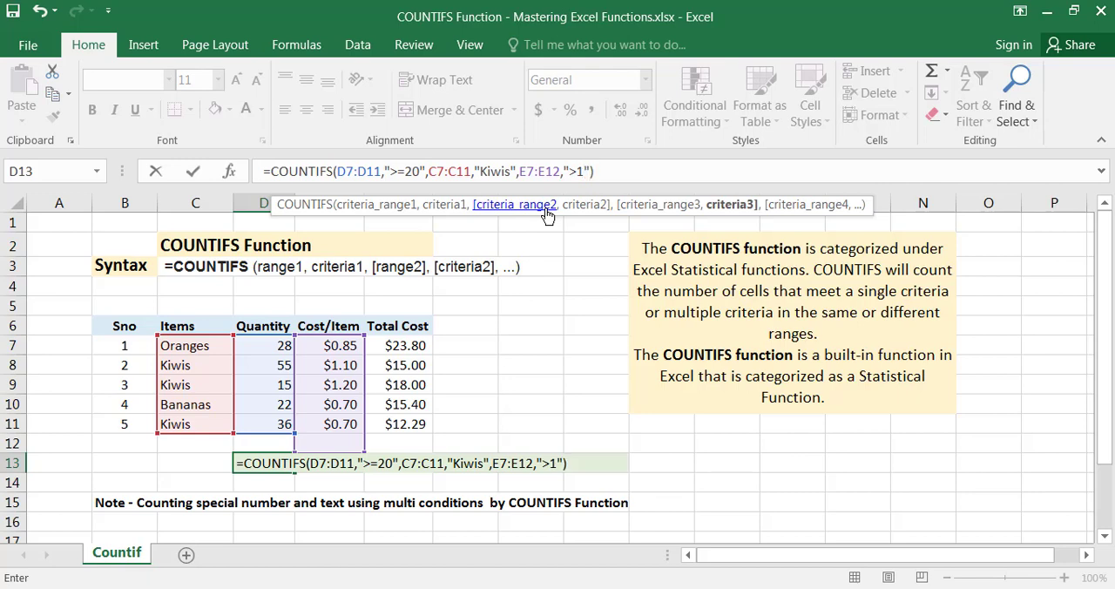
{"action": "key", "text": "Return"}
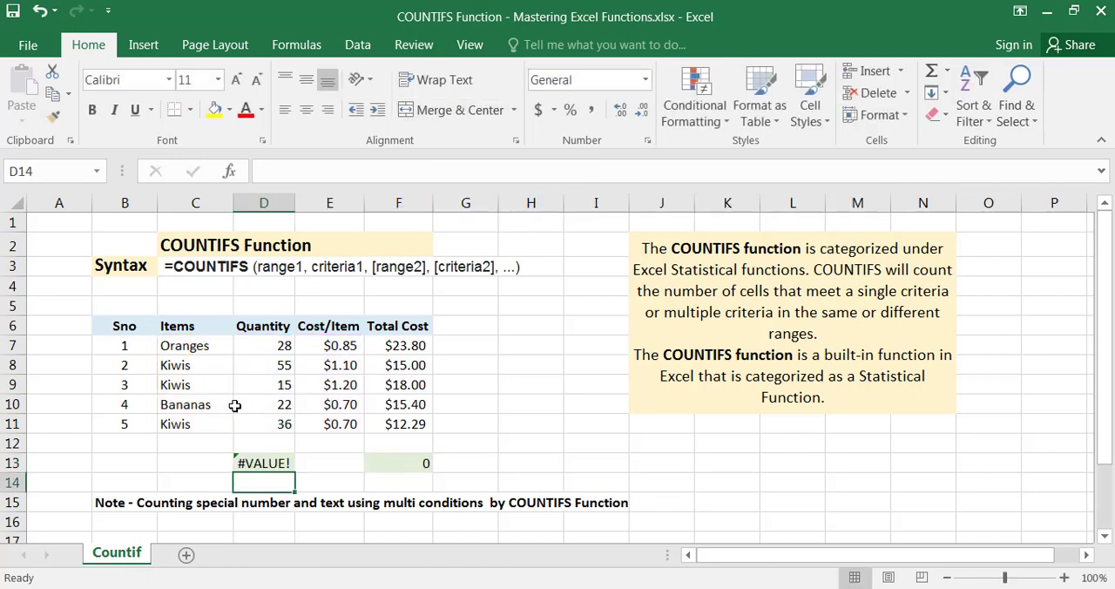
Compare the formulas in D13 and F13 and shorten the third criteria range in D13 to E7:E11
{"action": "left_click", "coordinate": [266, 461]}
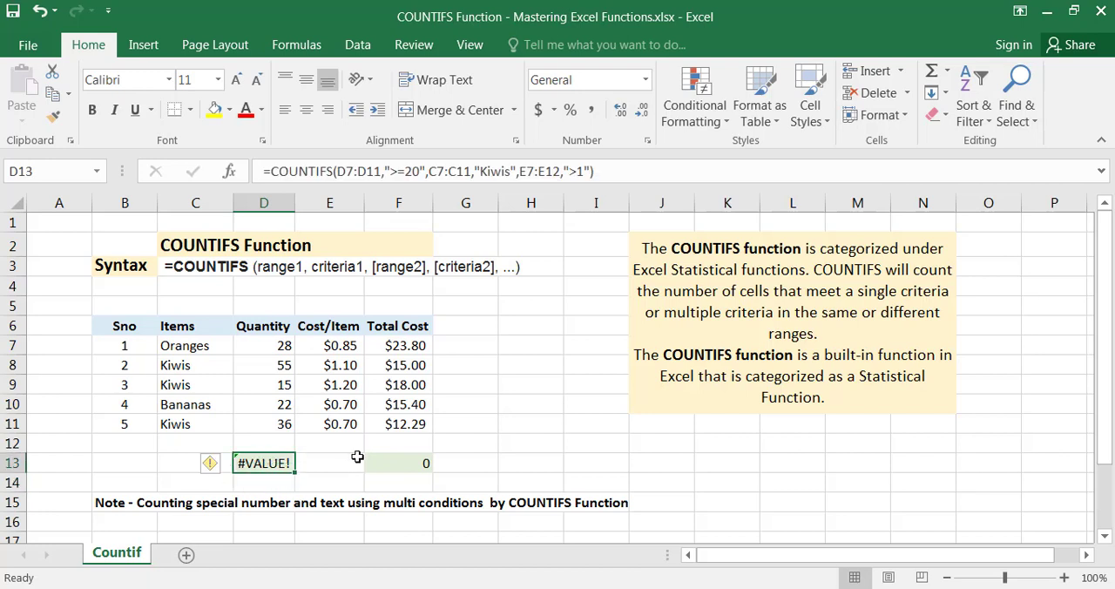
{"action": "left_click", "coordinate": [391, 455]}
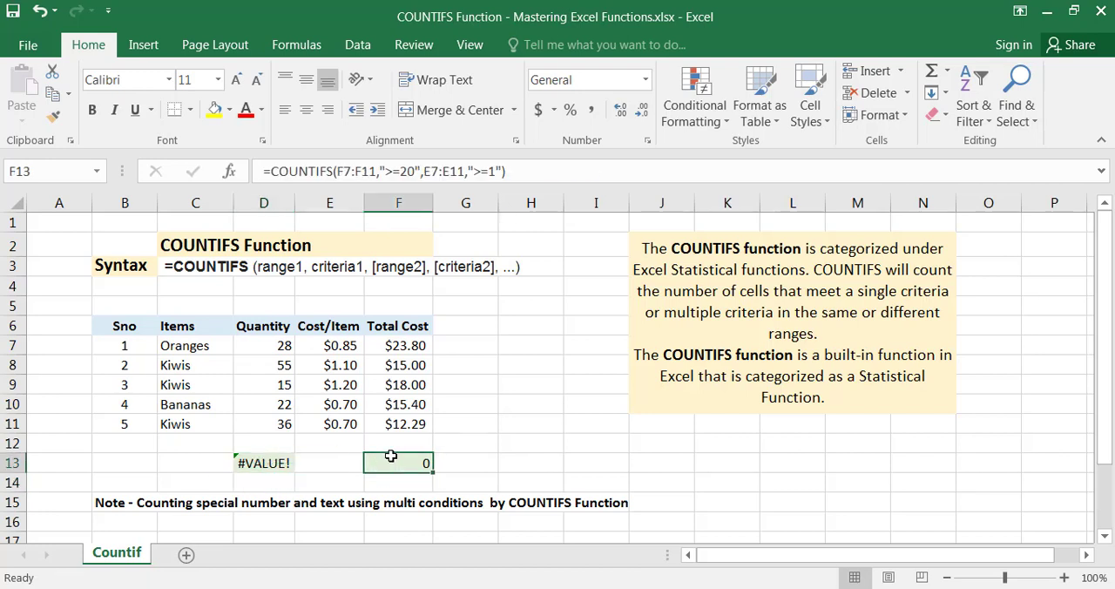
{"action": "left_click", "coordinate": [259, 456]}
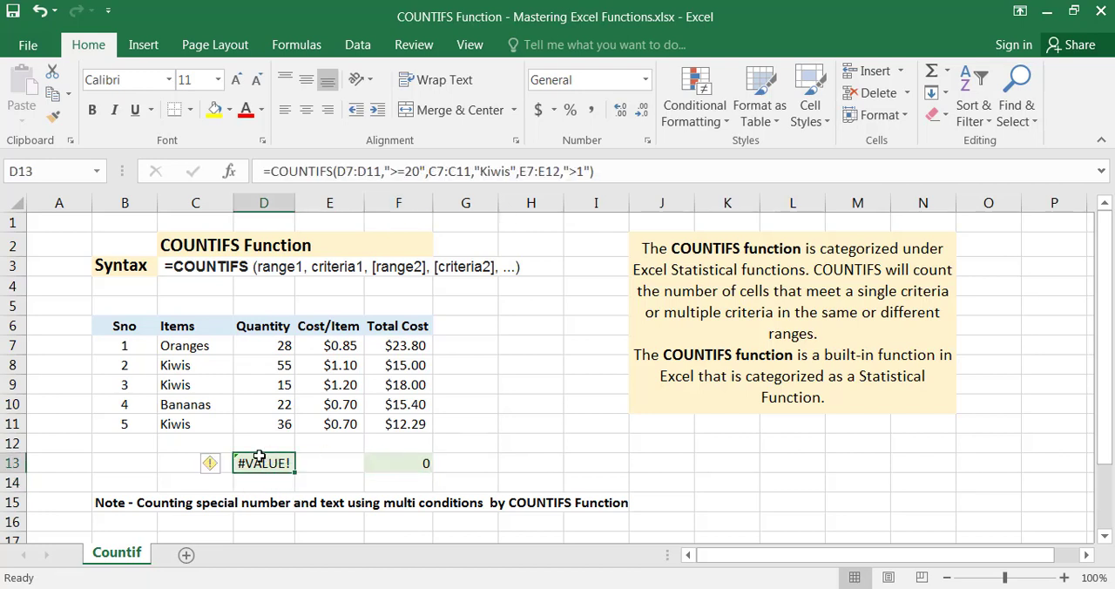
{"action": "double_click", "coordinate": [258, 456]}
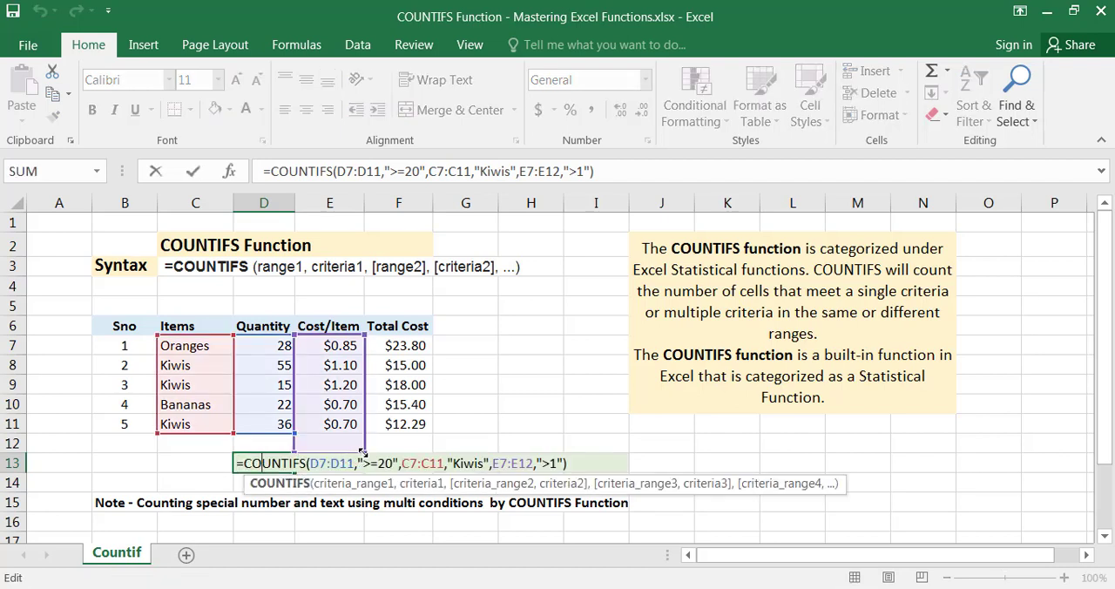
{"action": "left_click_drag", "start_coordinate": [363, 447], "coordinate": [364, 428]}
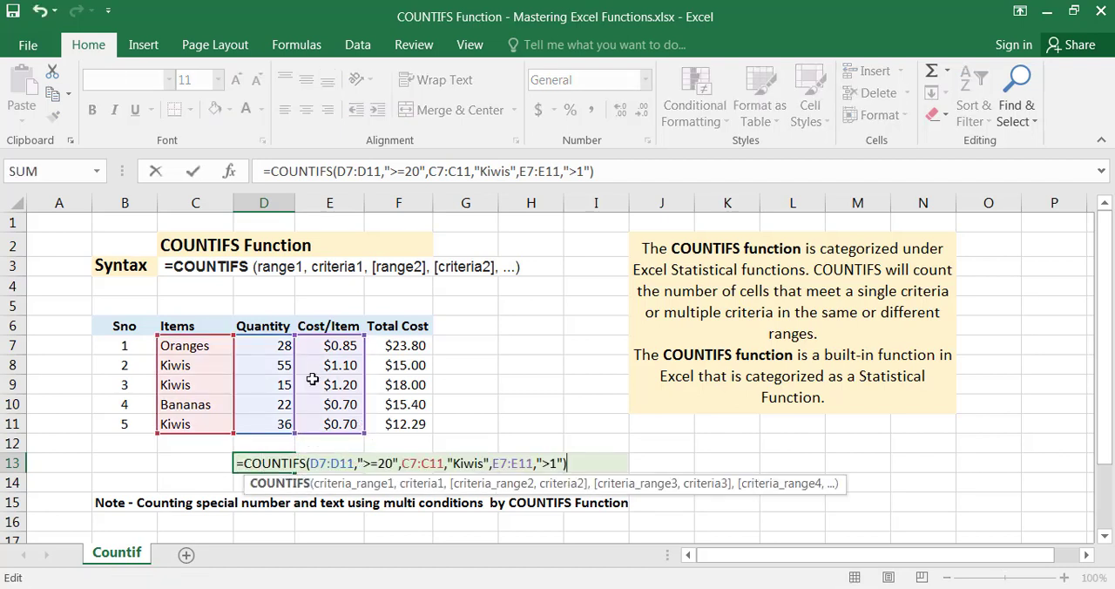
{"action": "key", "text": "Return"}
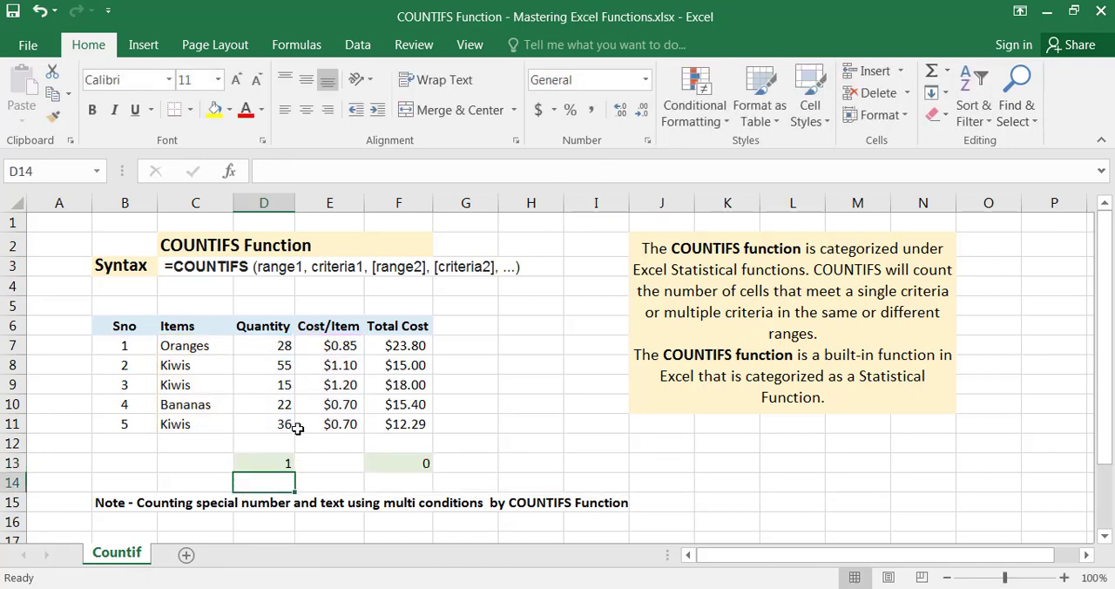
Examine the D13 result against the Items, Quantity and Cost/Item ranges of the table
{"action": "left_click", "coordinate": [263, 461]}
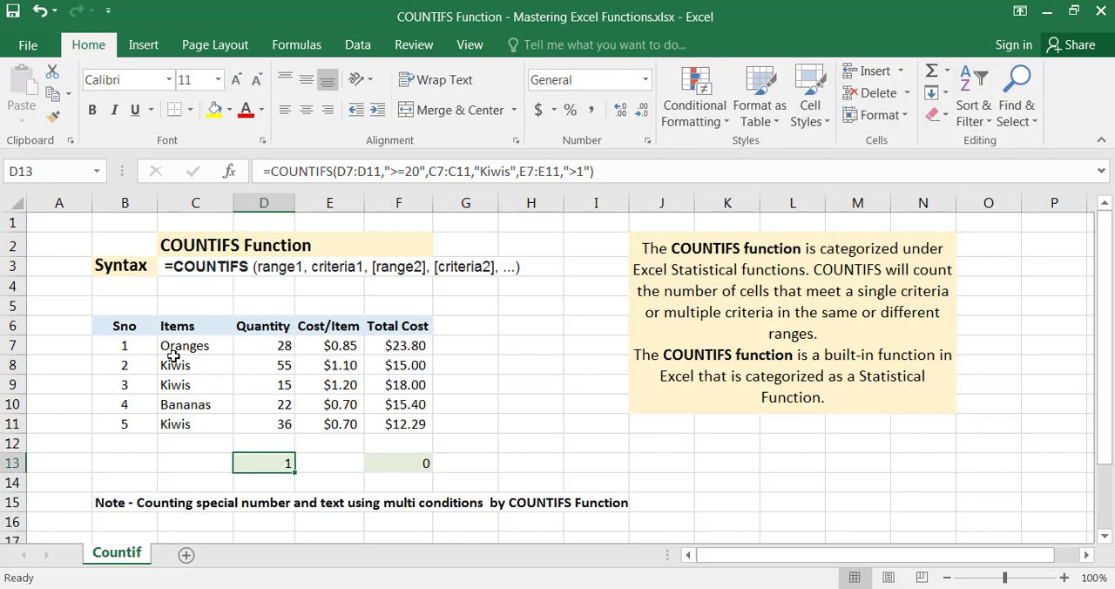
{"action": "left_click_drag", "start_coordinate": [173, 357], "coordinate": [181, 425]}
{"action": "left_click_drag", "start_coordinate": [283, 349], "coordinate": [281, 426]}
{"action": "left_click_drag", "start_coordinate": [349, 345], "coordinate": [320, 424]}
{"action": "left_click_drag", "start_coordinate": [193, 349], "coordinate": [180, 425]}
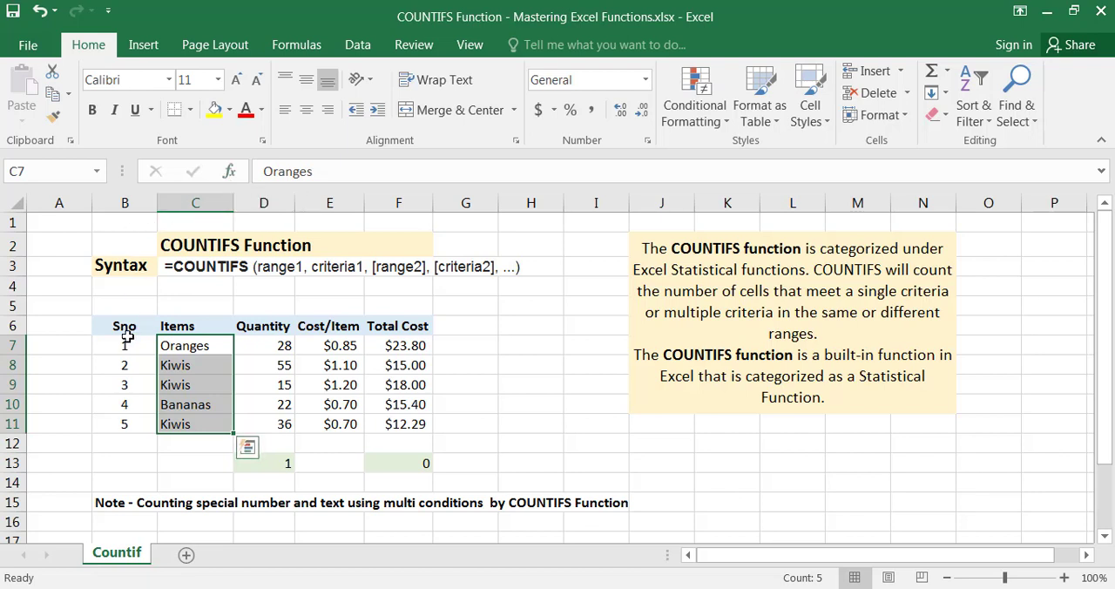
{"action": "left_click_drag", "start_coordinate": [140, 324], "coordinate": [394, 424]}
{"action": "left_click", "coordinate": [273, 358]}
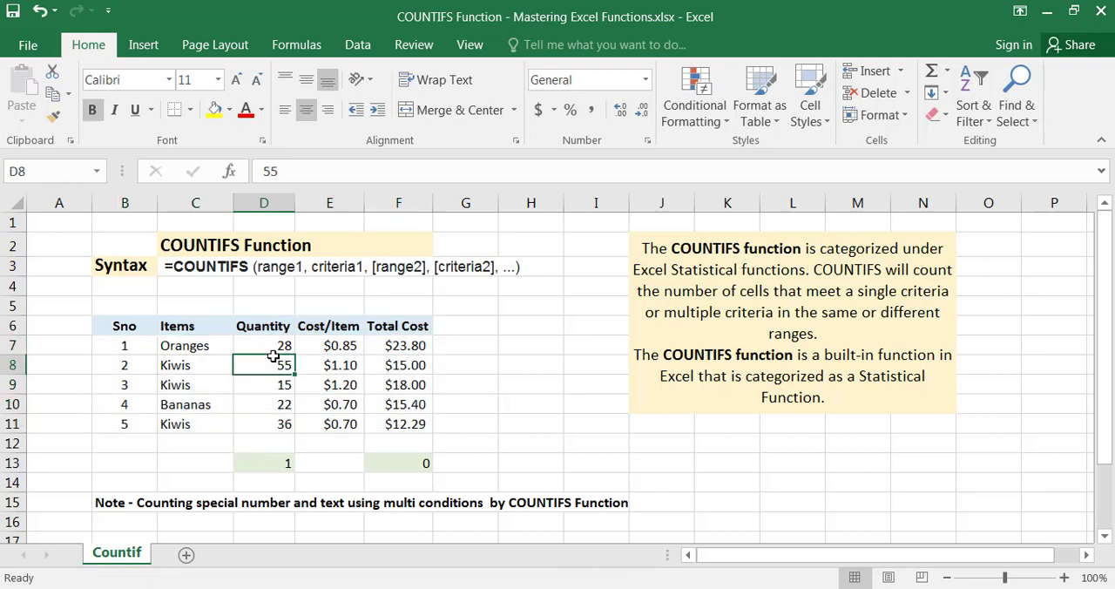
{"action": "left_click", "coordinate": [280, 347]}
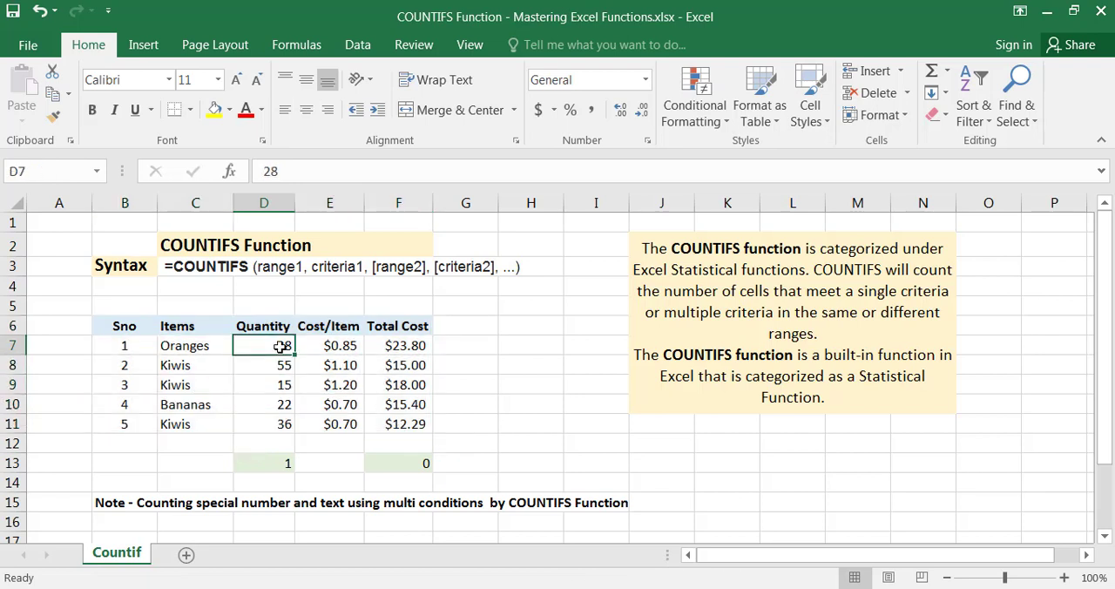
Reopen the D13 formula and review its three range and criterion pairs without changing them
{"action": "left_click", "coordinate": [279, 467]}
{"action": "double_click", "coordinate": [278, 466]}
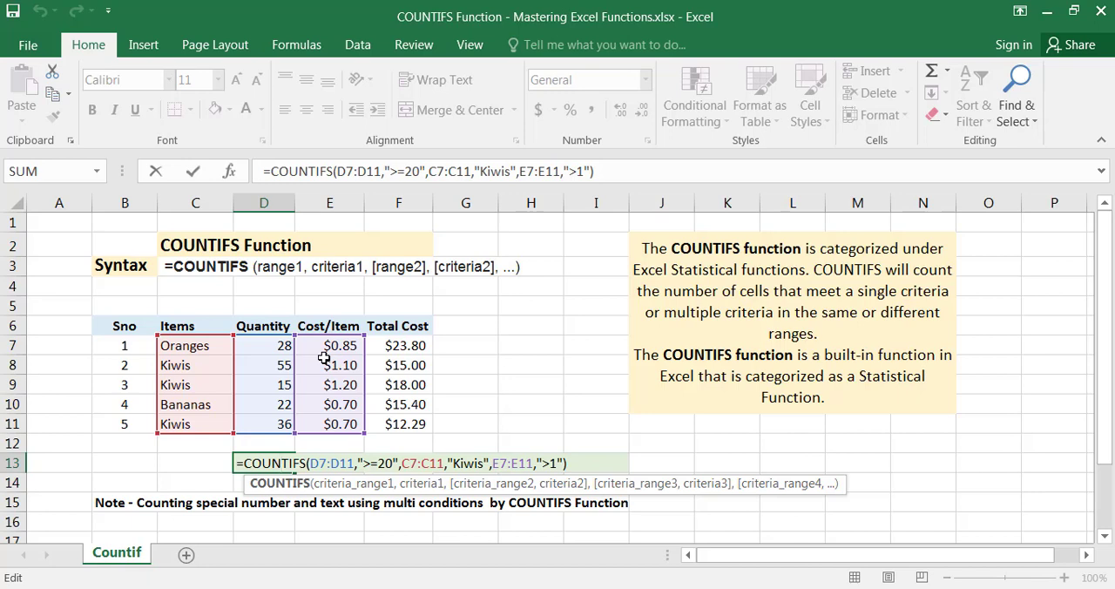
{"action": "key", "text": "Return"}
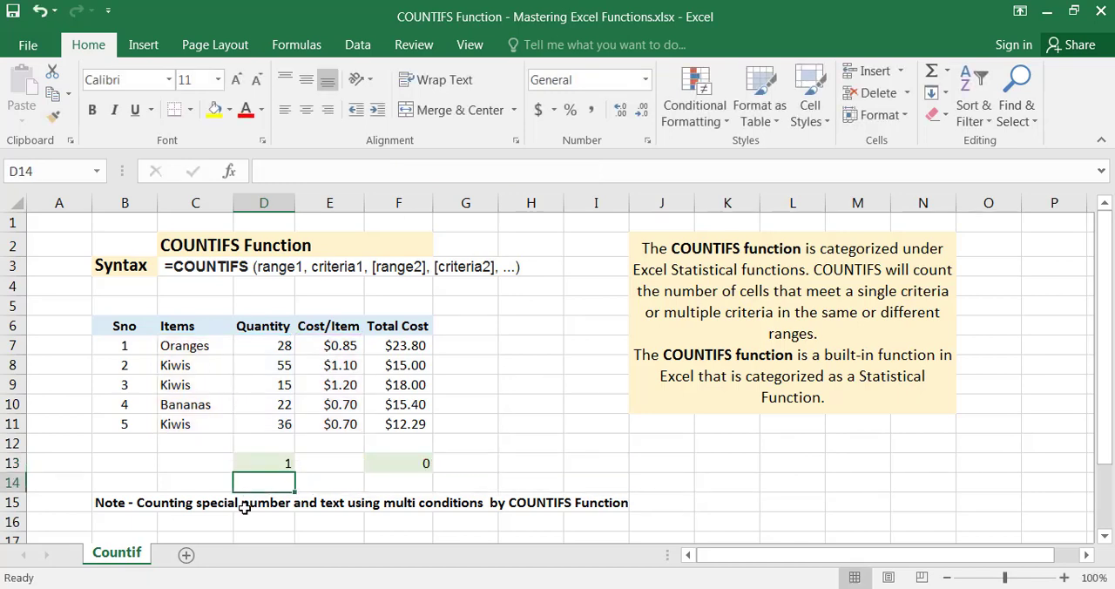
Read the note in row 15 about counting numbers and text with multiple conditions
{"action": "left_click", "coordinate": [245, 506]}
{"action": "left_click", "coordinate": [341, 498]}
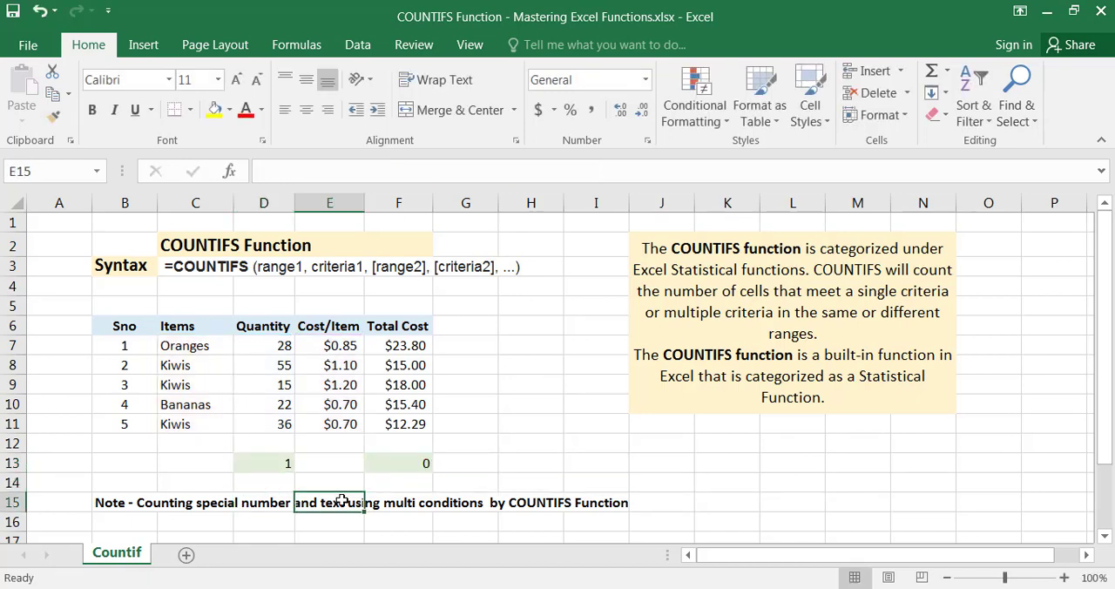
{"action": "left_click", "coordinate": [421, 499]}
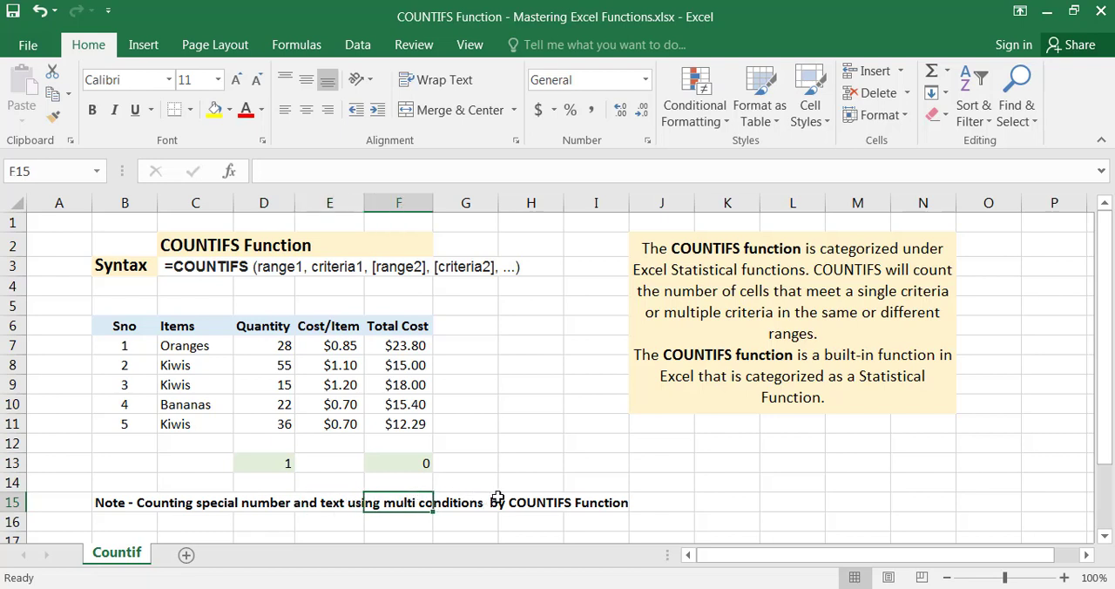